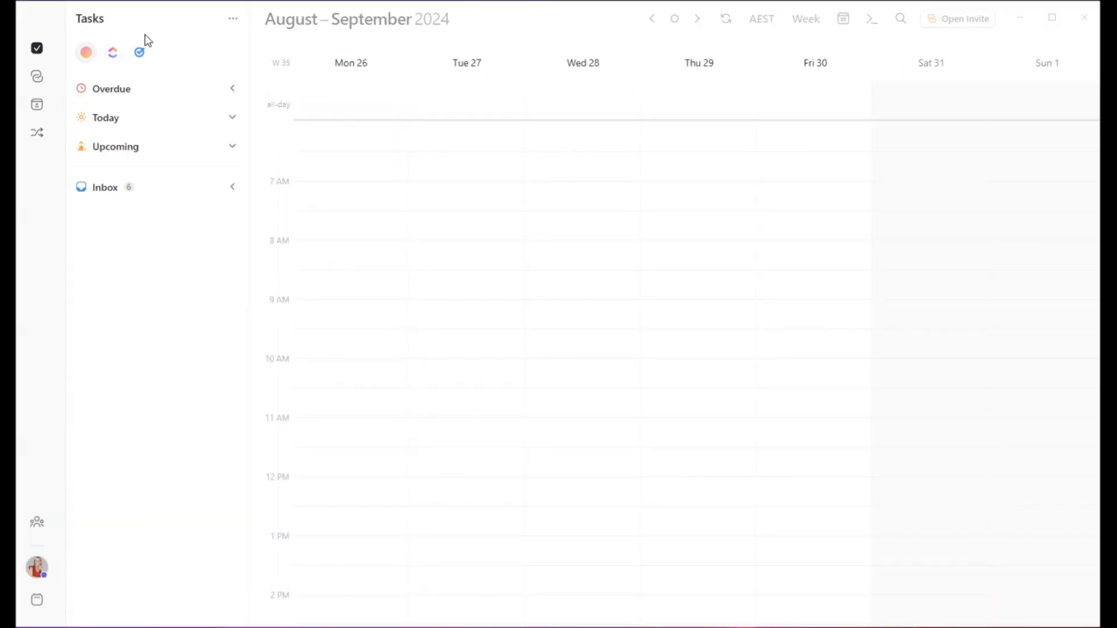
# Step: Open the connected calendars list to review it, then close it
pyautogui.click(845, 22)
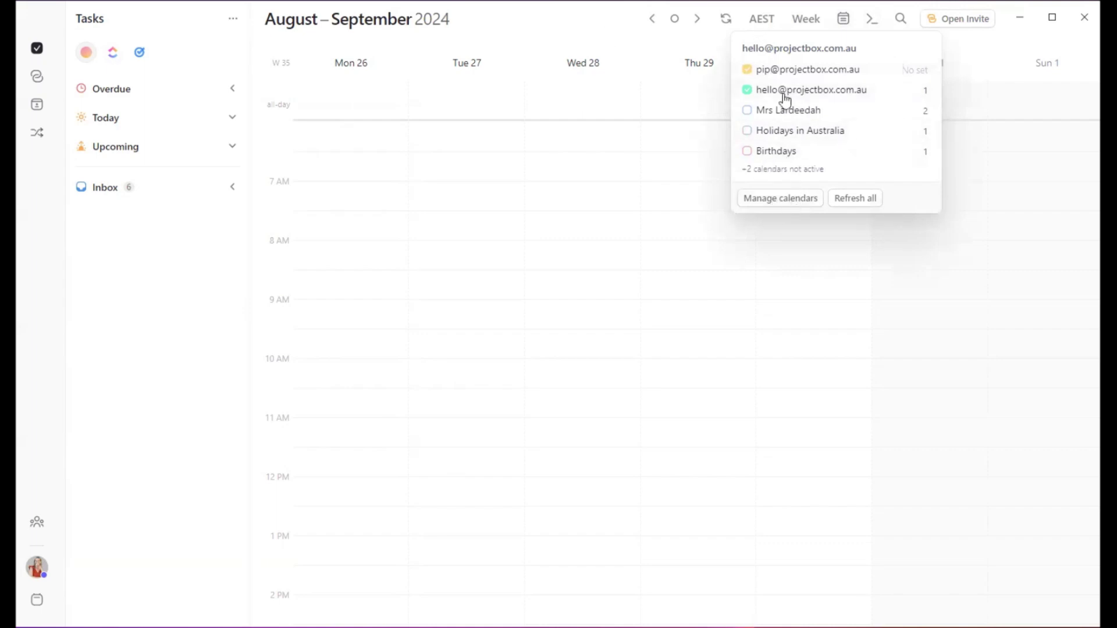
pyautogui.click(576, 25)
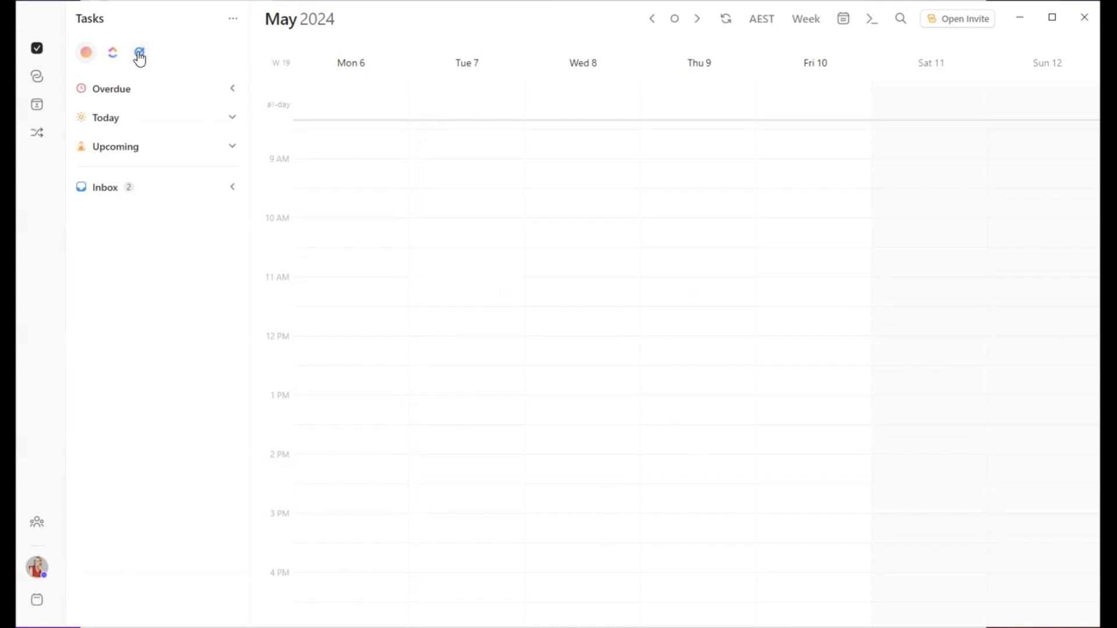
# Step: Add a new Inbox task named 'Test Task'
pyautogui.moveTo(175, 246)
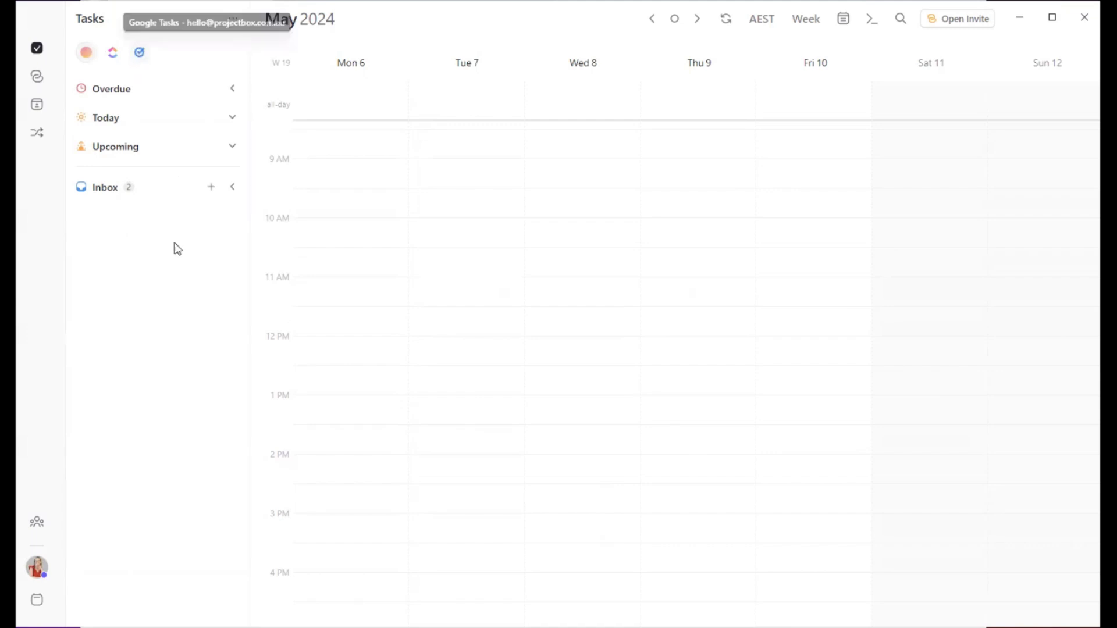
pyautogui.click(211, 188)
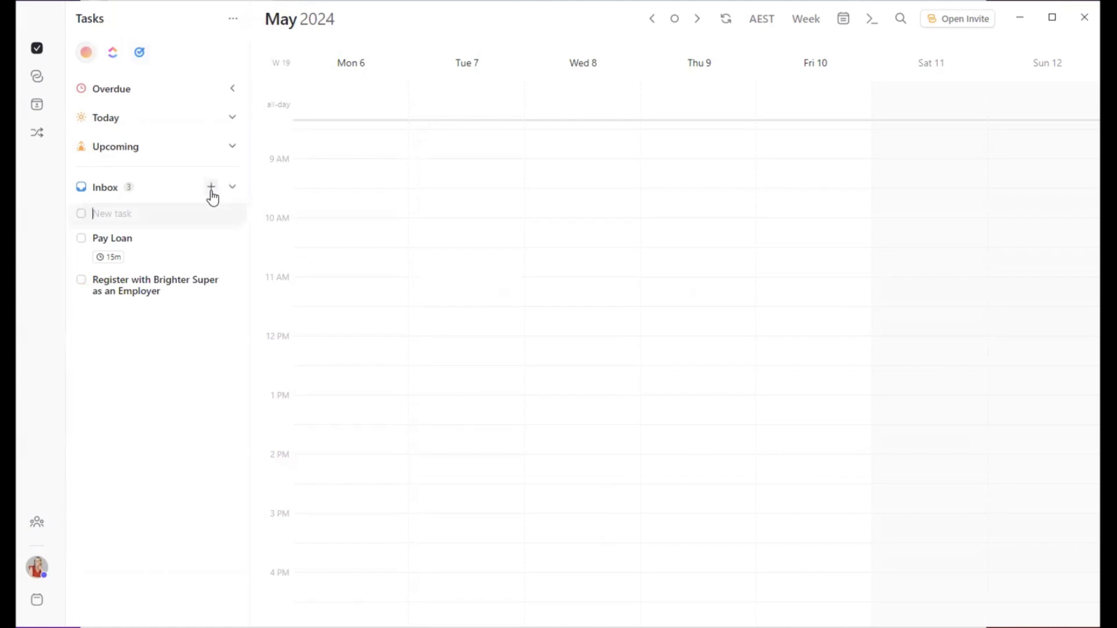
pyautogui.write('Test Task')
pyautogui.press('Return')
# Step: Schedule Test Task Tuesday 11 am, Pay Loan Wednesday noon, and Brighter Super registration Thursday 10 am
pyautogui.moveTo(123, 243); pyautogui.dragTo(466, 294)
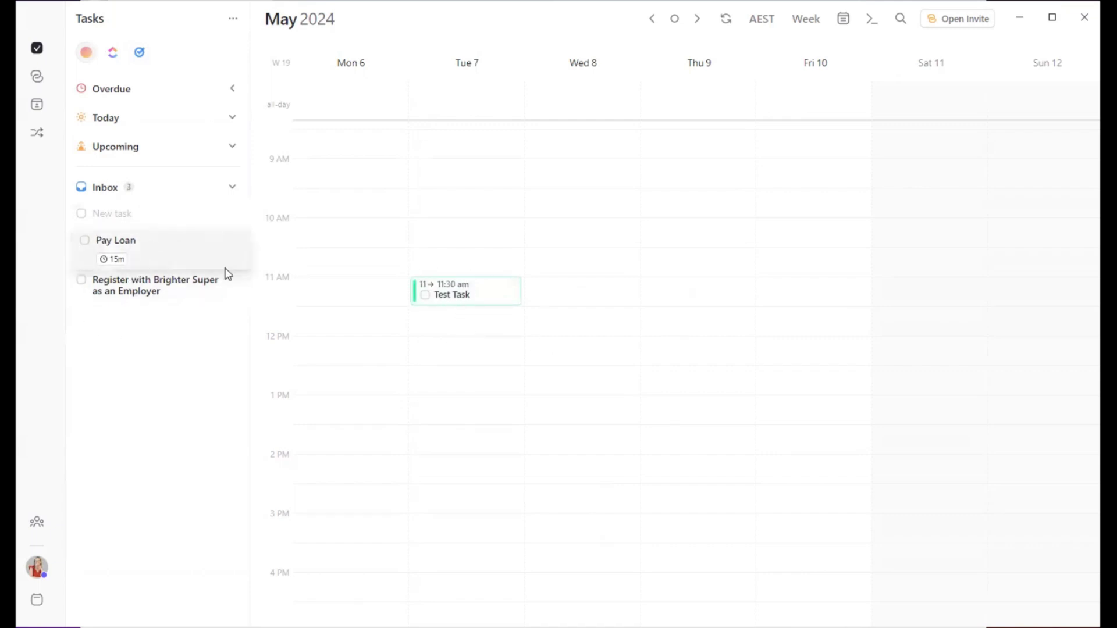
pyautogui.moveTo(224, 256); pyautogui.dragTo(512, 345)
pyautogui.moveTo(131, 249); pyautogui.dragTo(681, 233)
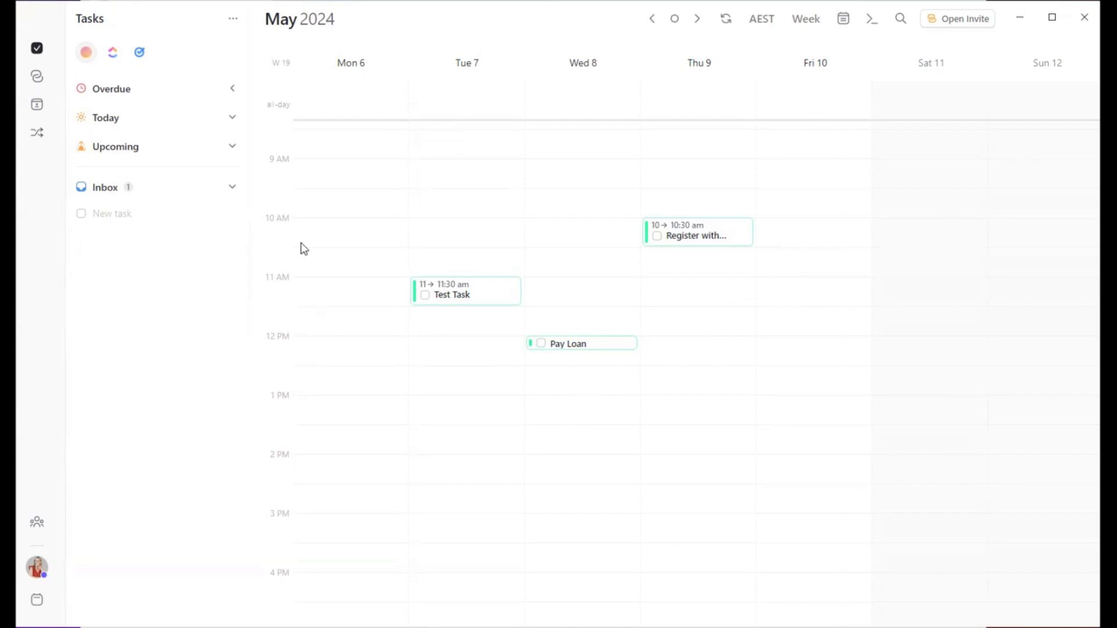
pyautogui.click(468, 300)
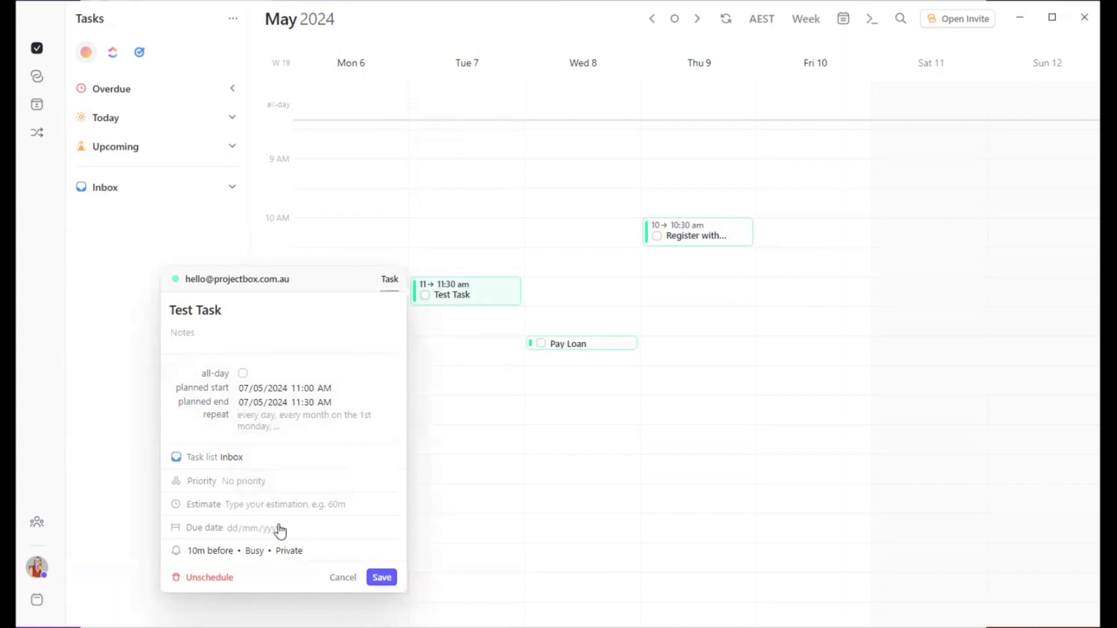
pyautogui.click(249, 528)
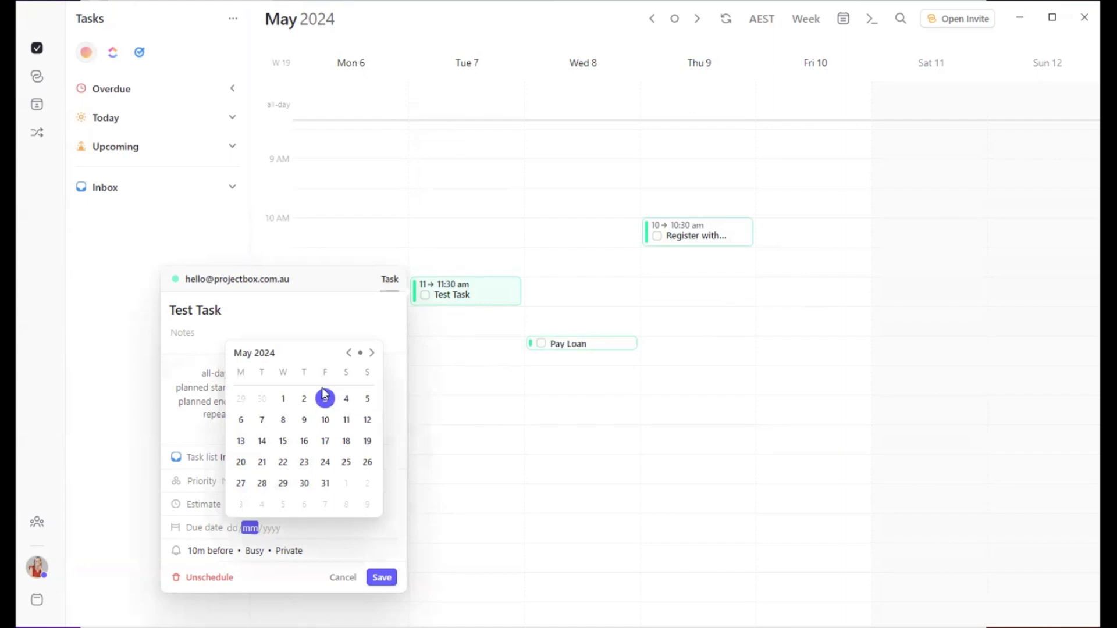
pyautogui.click(192, 415)
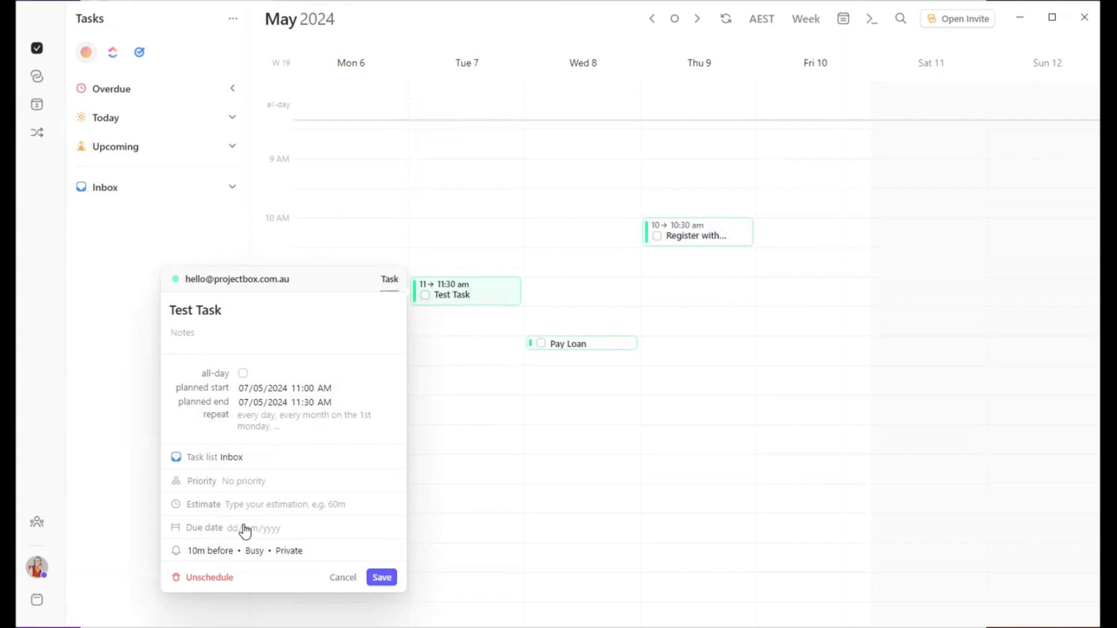
pyautogui.click(344, 578)
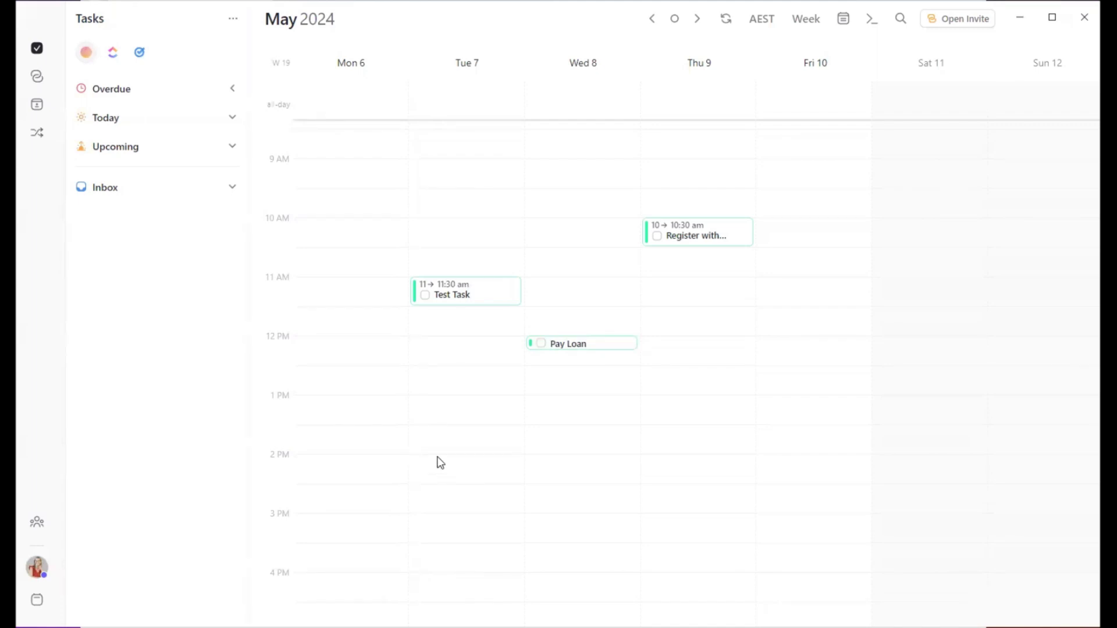
# Step: Extend Test Task to end at 1:15 pm and paste a copy at Thursday 12:30 pm
pyautogui.moveTo(459, 304); pyautogui.dragTo(457, 407)
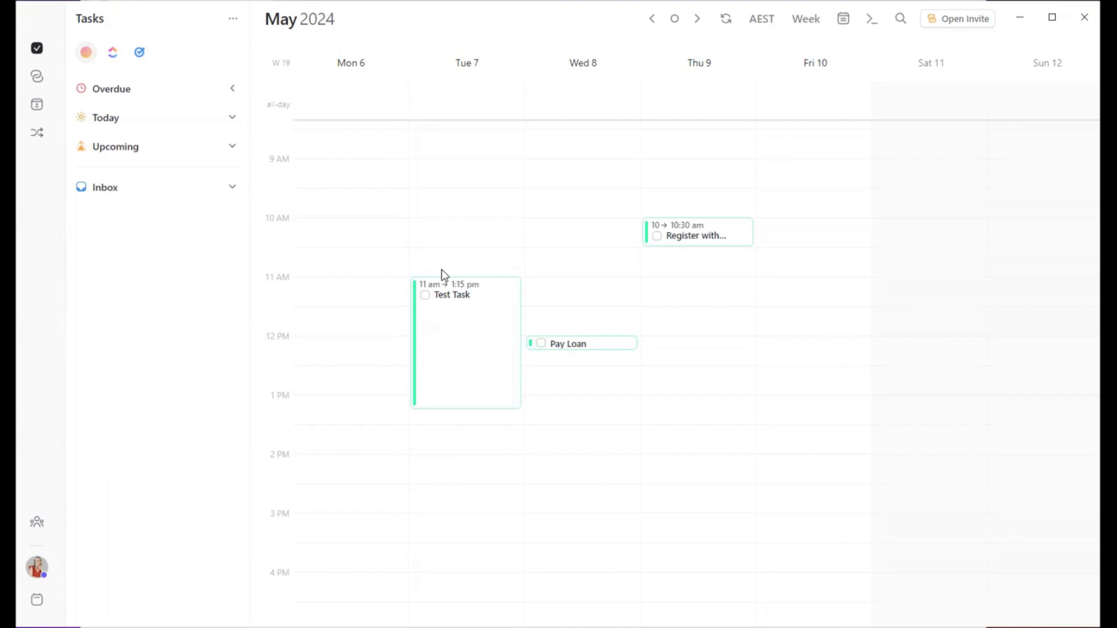
pyautogui.rightClick(447, 326)
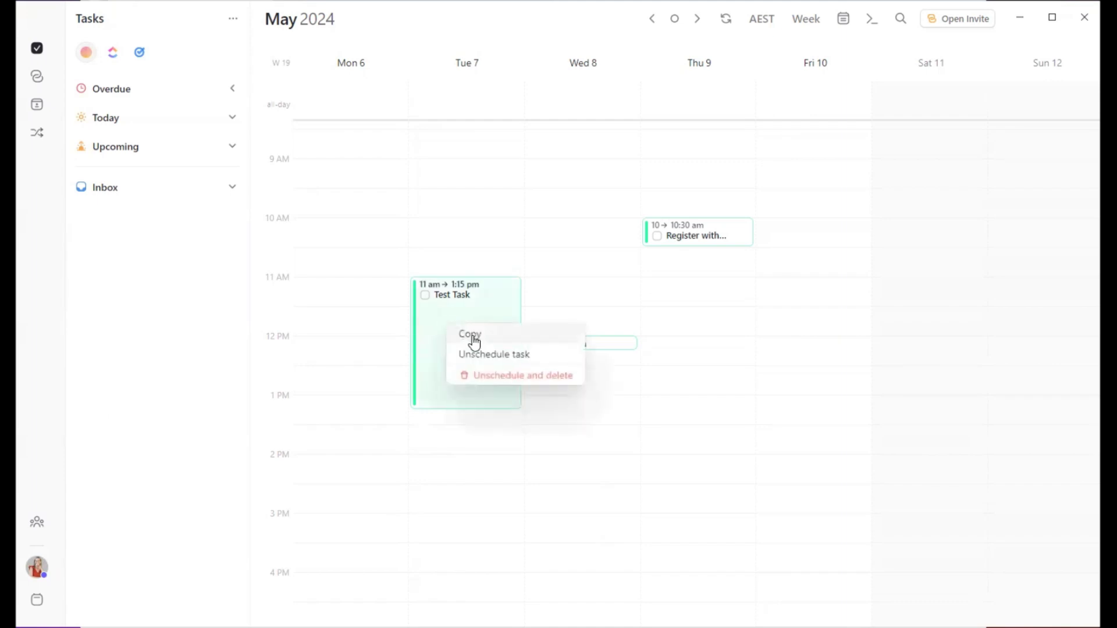
pyautogui.click(469, 333)
pyautogui.rightClick(679, 384)
pyautogui.click(690, 393)
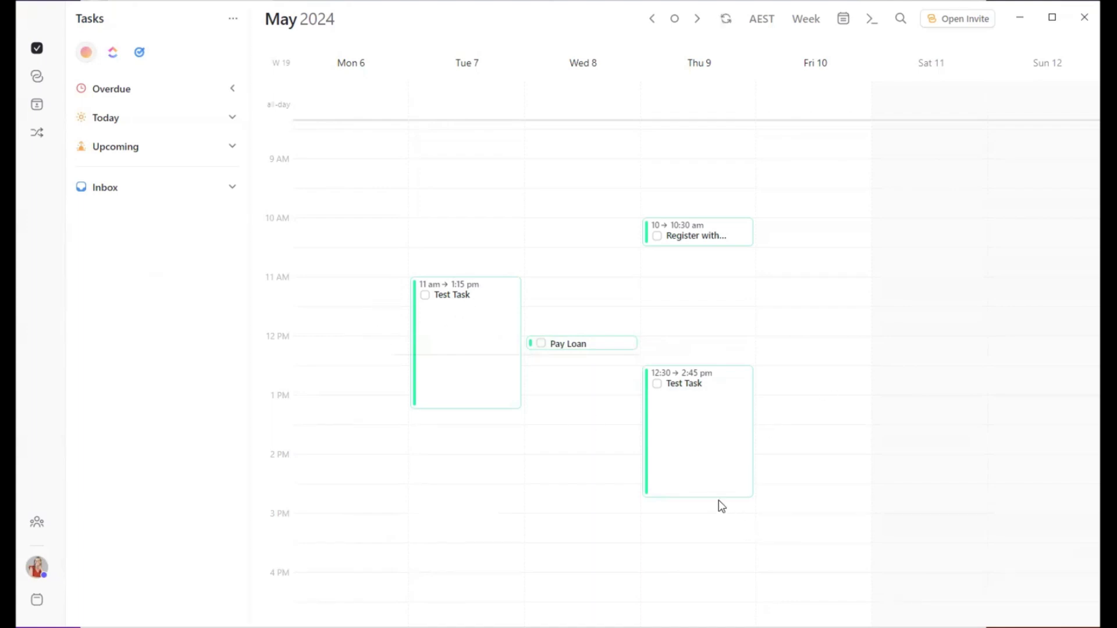
# Step: Shorten the Thursday copy to 1 pm, move Test Task to Thursday 12:30, and complete it
pyautogui.moveTo(713, 497); pyautogui.dragTo(723, 396)
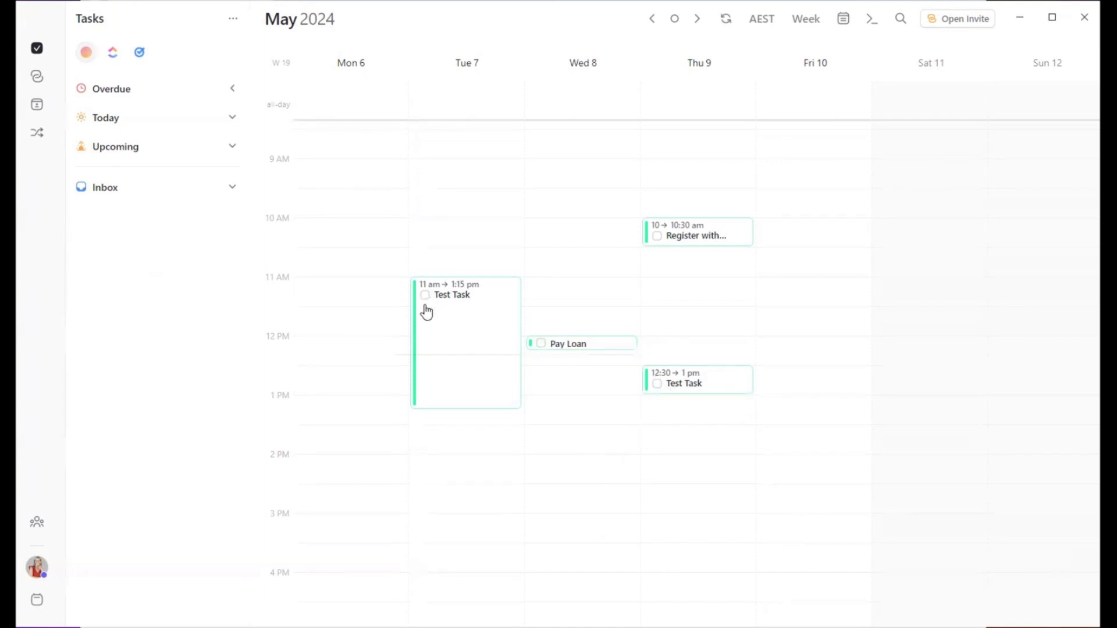
pyautogui.moveTo(424, 302); pyautogui.dragTo(716, 428)
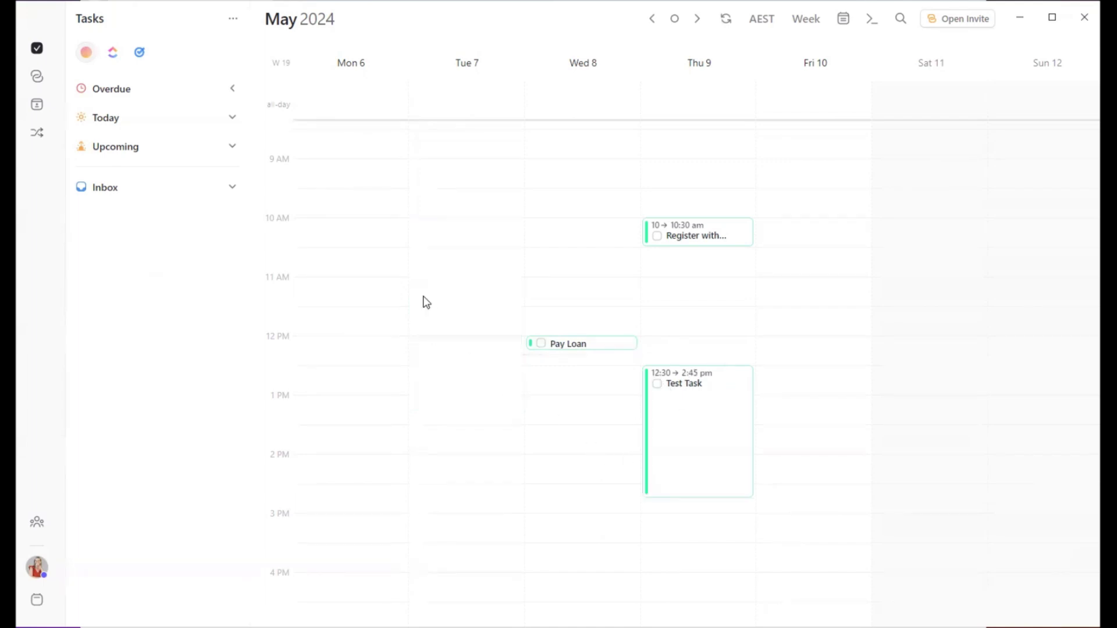
pyautogui.click(657, 384)
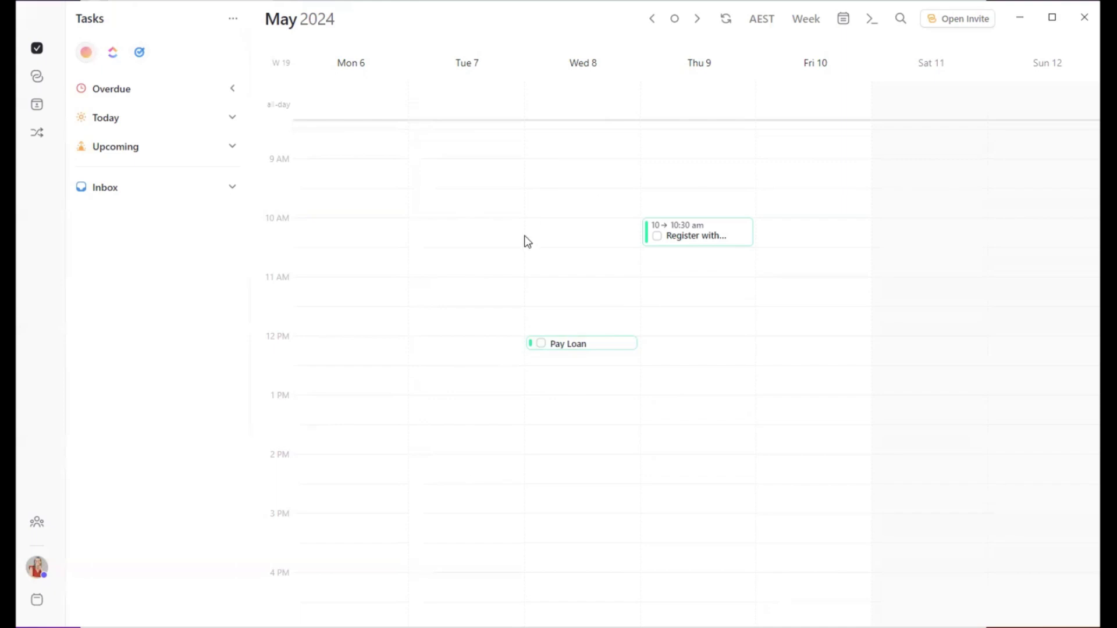
# Step: Collapse All tasks and switch the task sidebar to the ClickUp task list
pyautogui.click(138, 54)
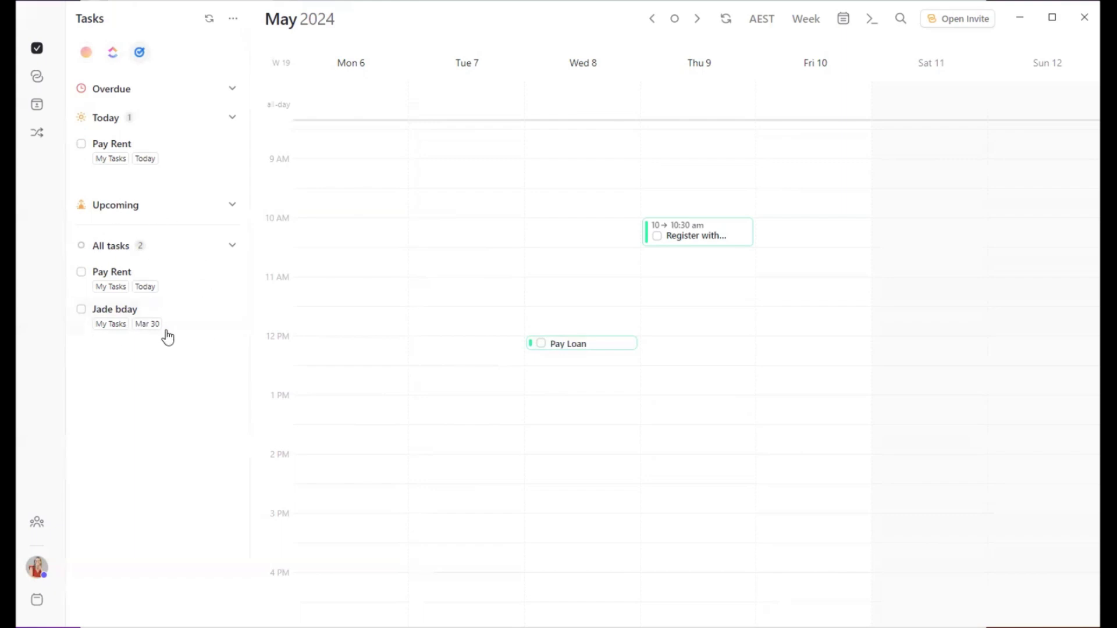
pyautogui.click(232, 246)
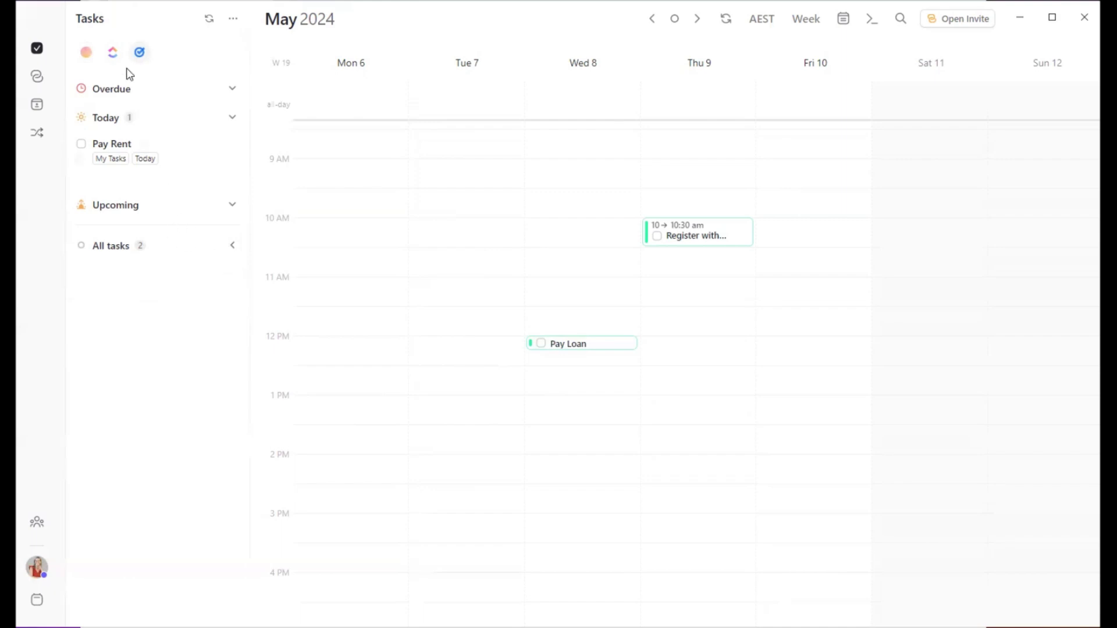
pyautogui.click(113, 53)
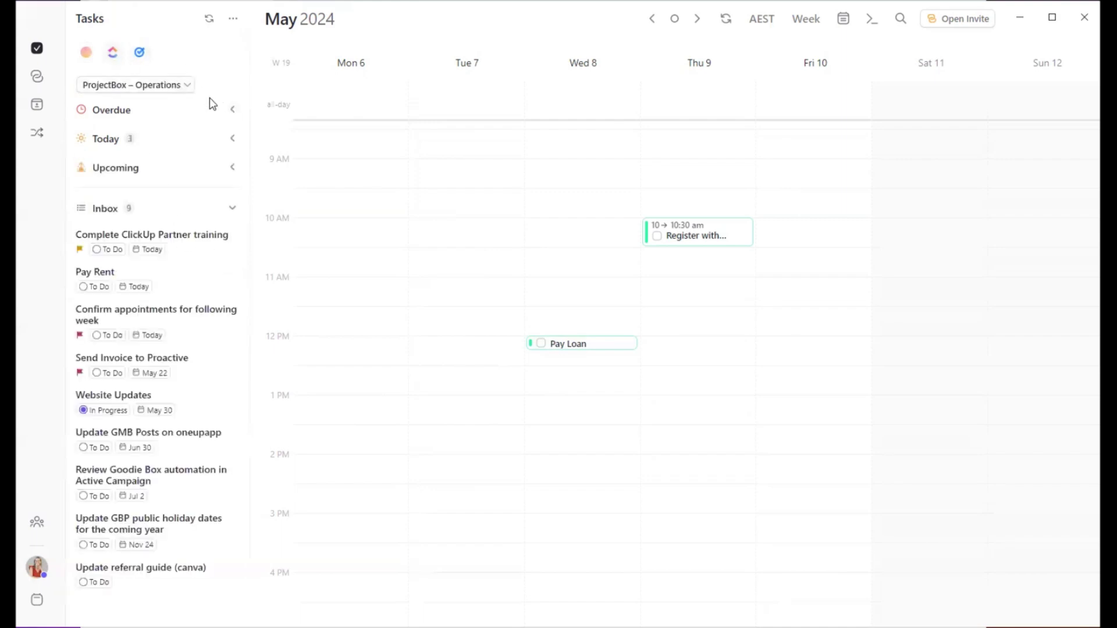
# Step: Keep ProjectBox – Operations as the workspace and expand its Inbox list
pyautogui.click(189, 86)
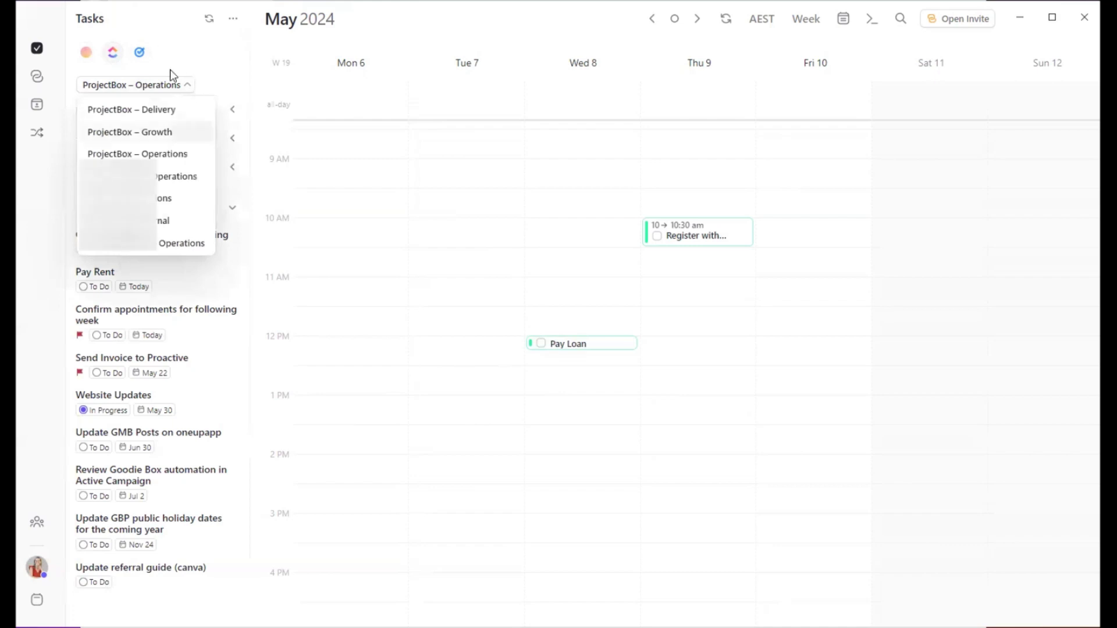
pyautogui.click(184, 56)
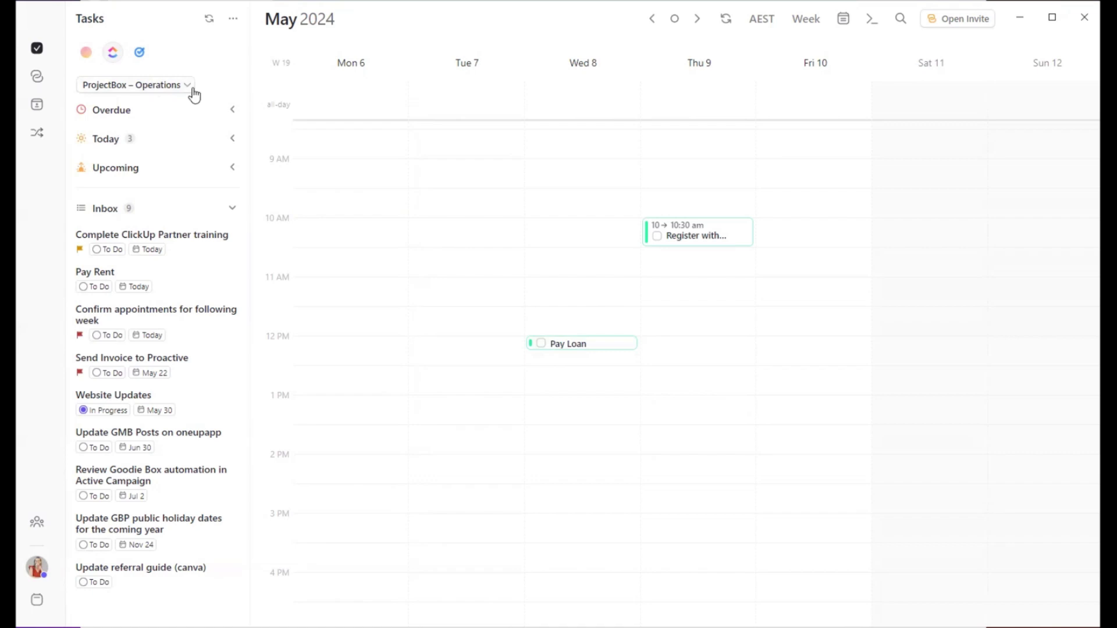
pyautogui.click(188, 86)
pyautogui.click(184, 85)
pyautogui.click(235, 210)
pyautogui.click(236, 211)
pyautogui.click(235, 212)
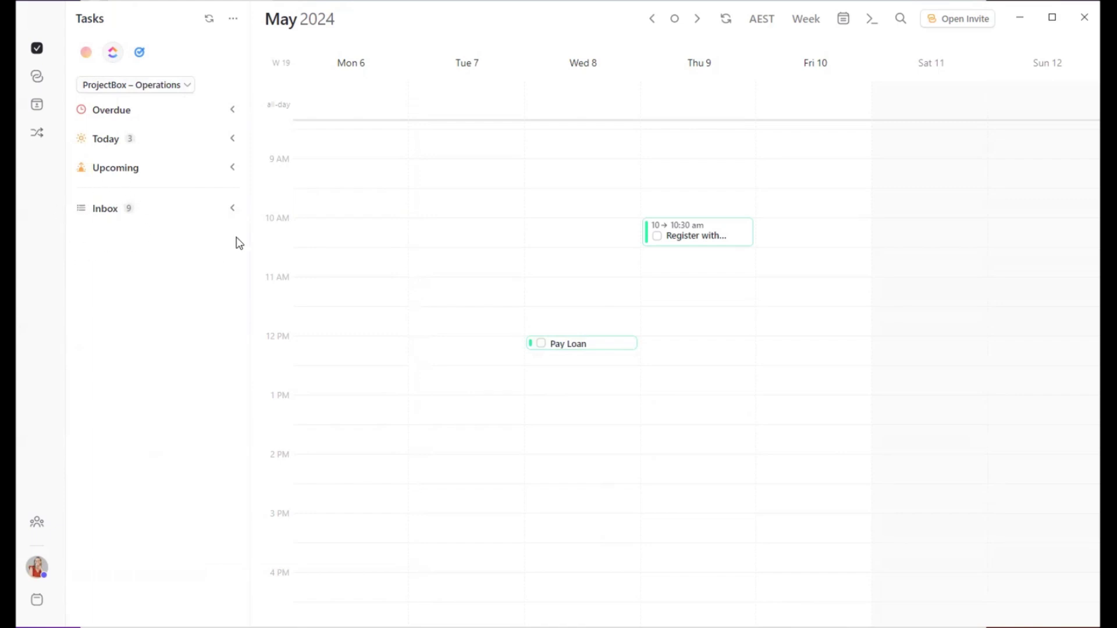
pyautogui.click(232, 209)
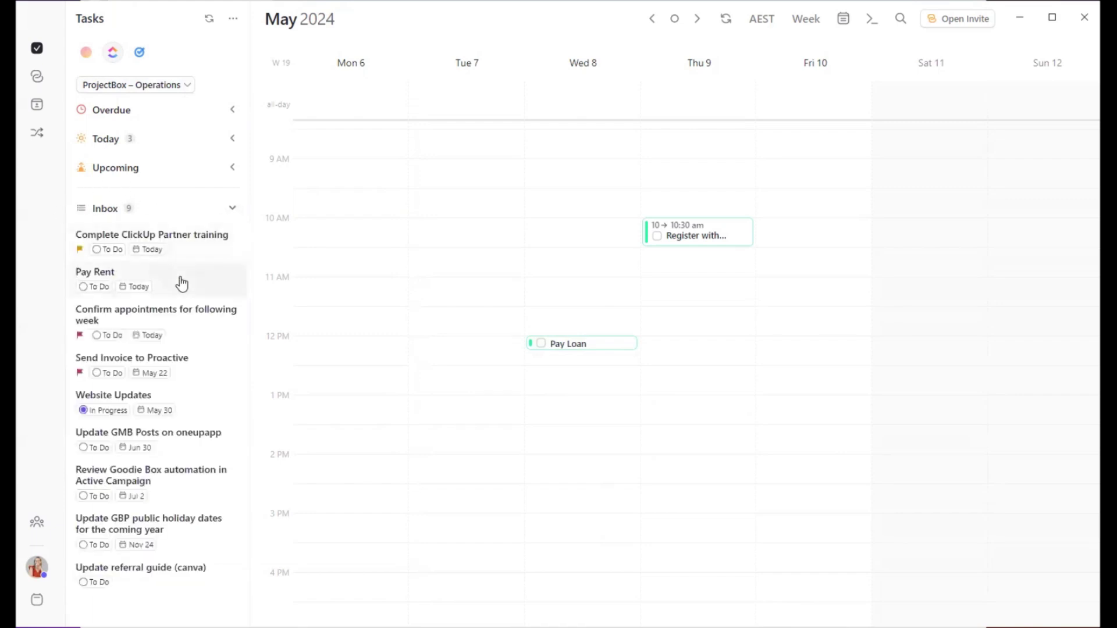
# Step: Schedule Pay Rent on Friday at 9:30 am and Website Updates on Monday at 11 am
pyautogui.moveTo(180, 281); pyautogui.dragTo(836, 209)
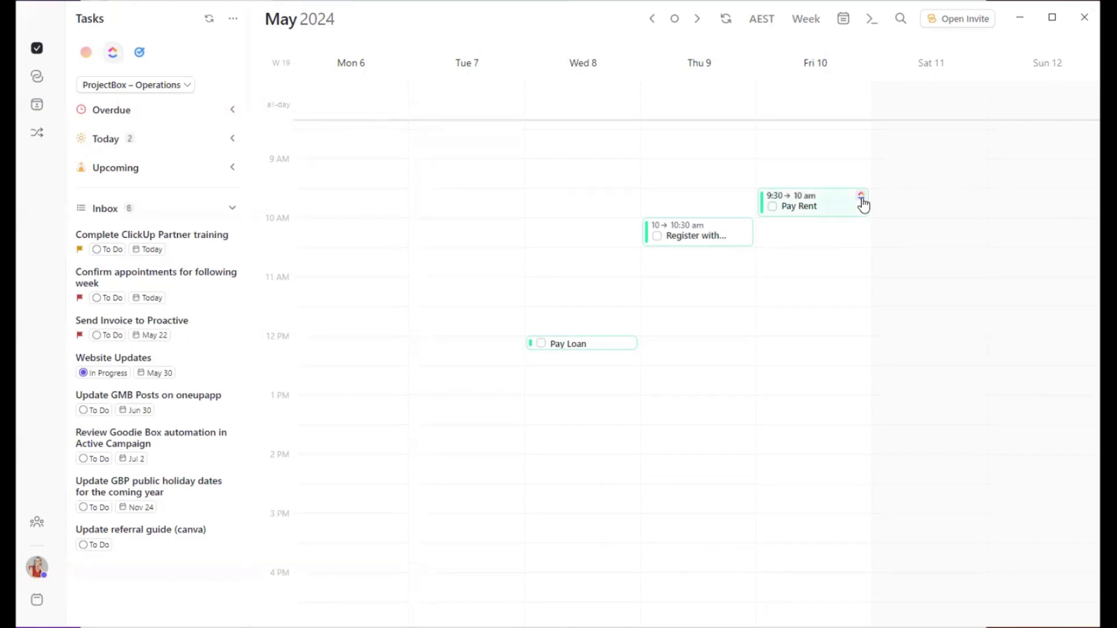
pyautogui.click(810, 210)
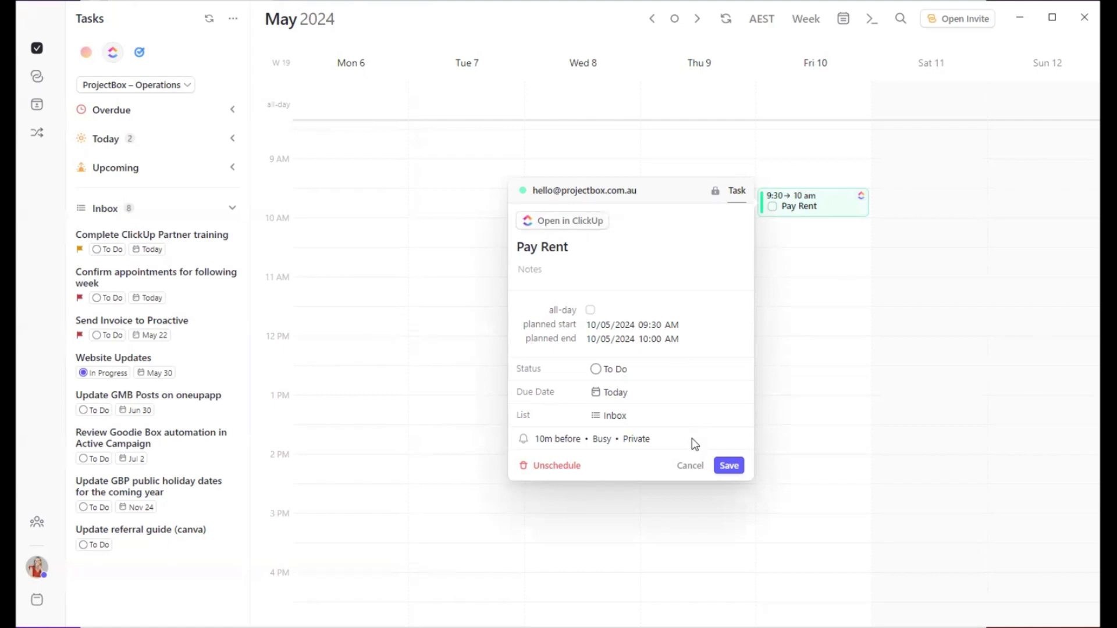
pyautogui.click(682, 467)
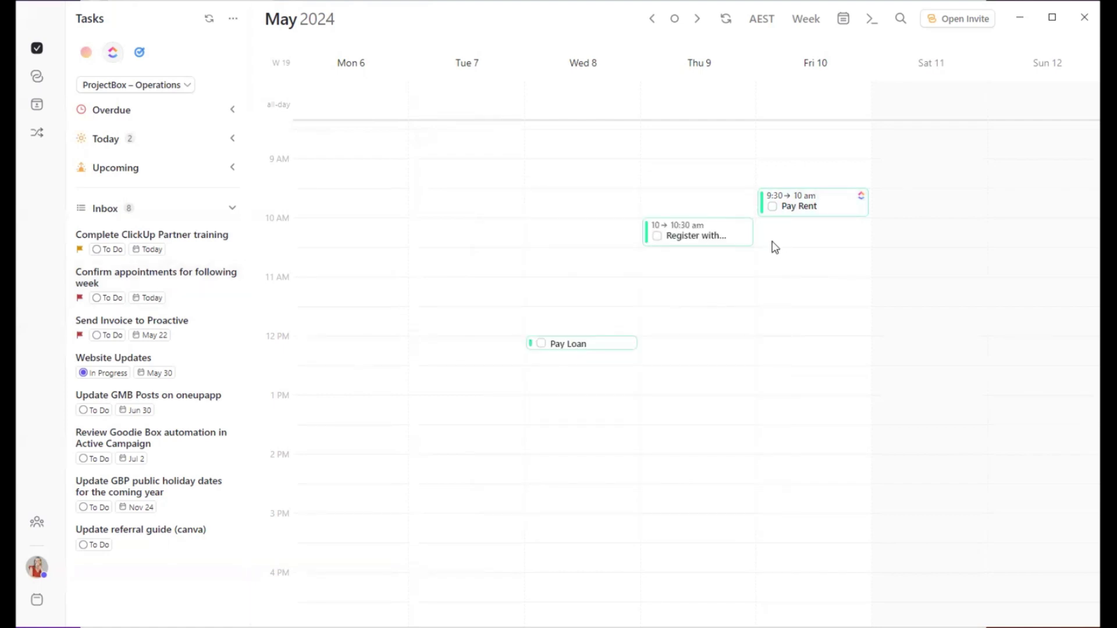
pyautogui.moveTo(154, 355); pyautogui.dragTo(358, 452)
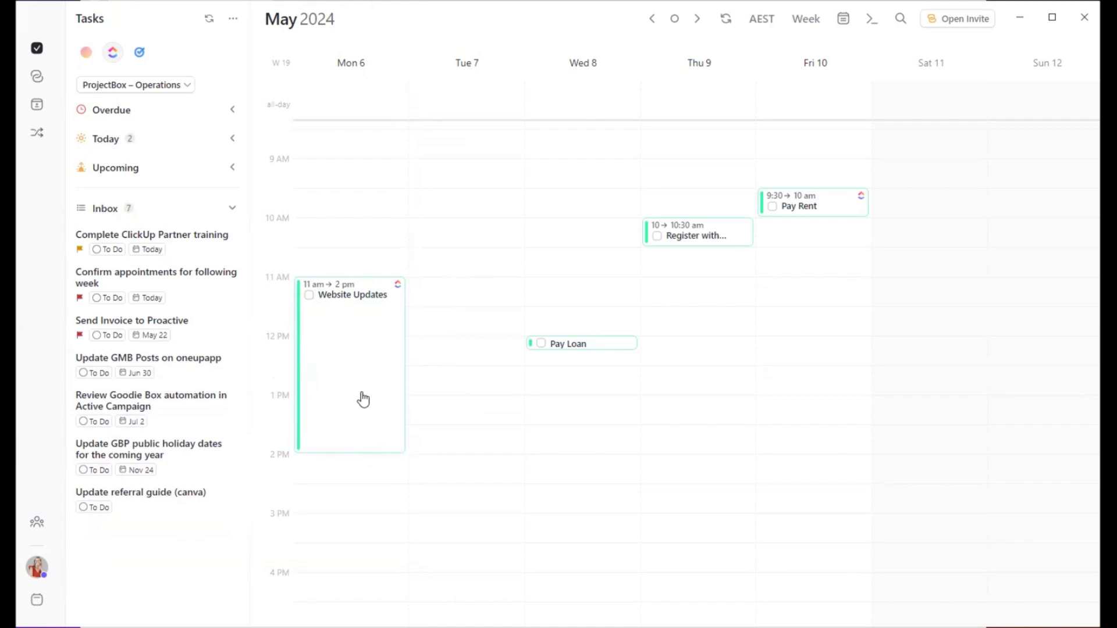
pyautogui.rightClick(342, 328)
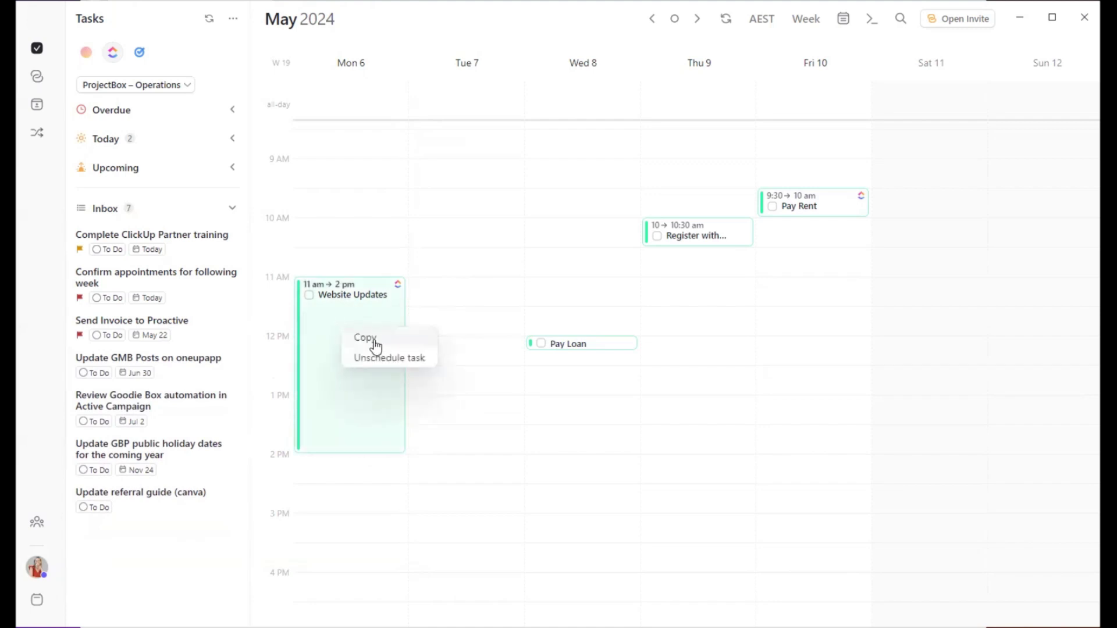
# Step: Paste a Website Updates copy on Wednesday ending 1:30 pm, then mark Monday's task complete
pyautogui.click(375, 345)
pyautogui.rightClick(556, 379)
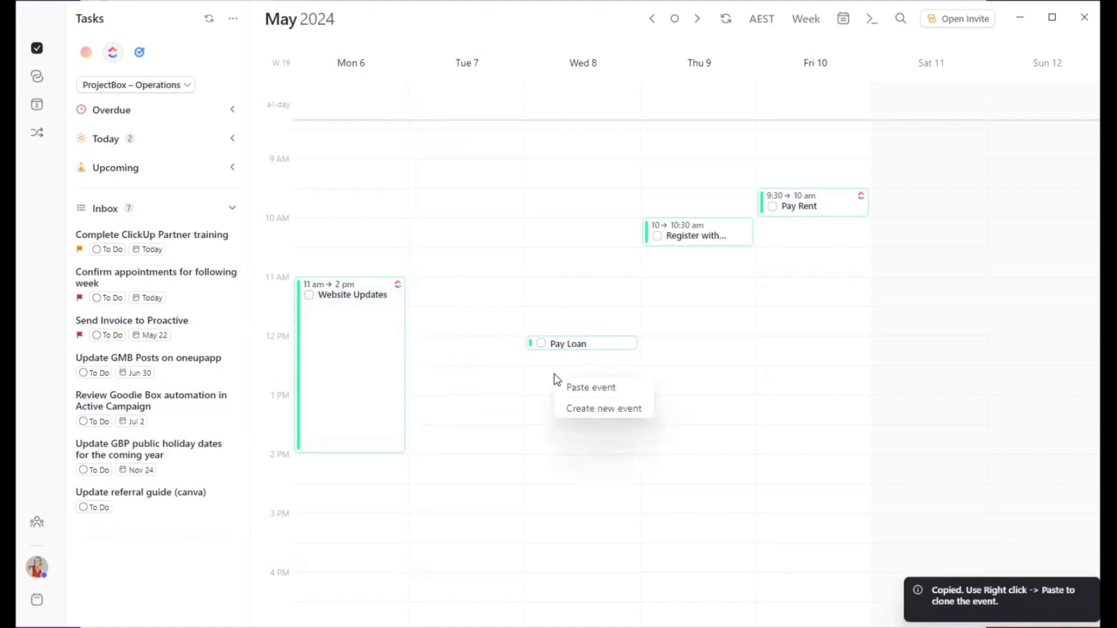
pyautogui.click(606, 394)
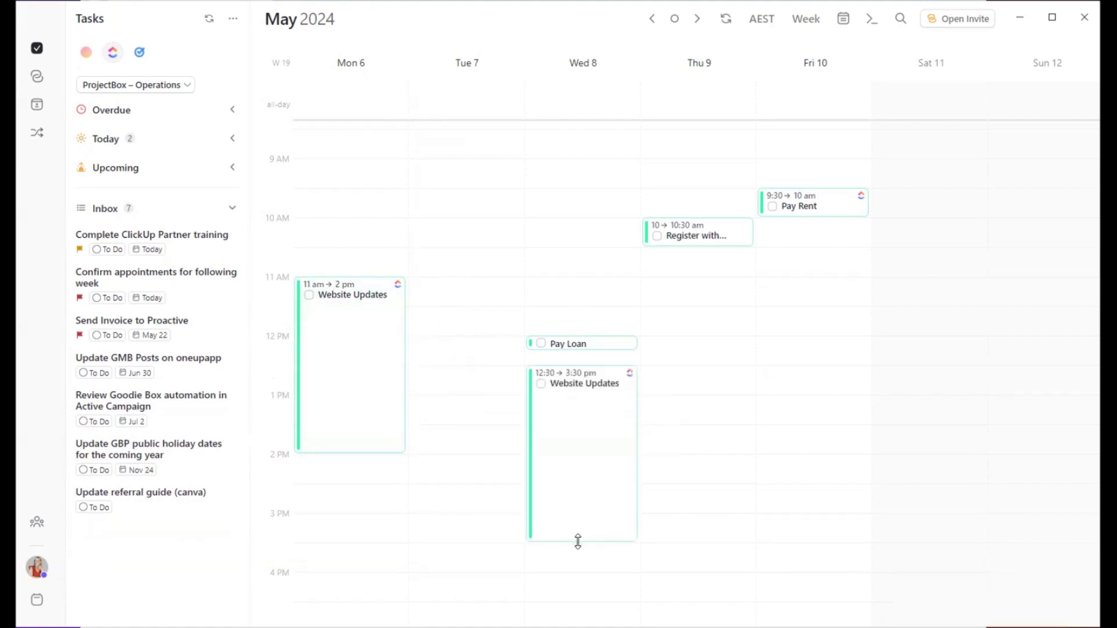
pyautogui.moveTo(579, 539); pyautogui.dragTo(584, 421)
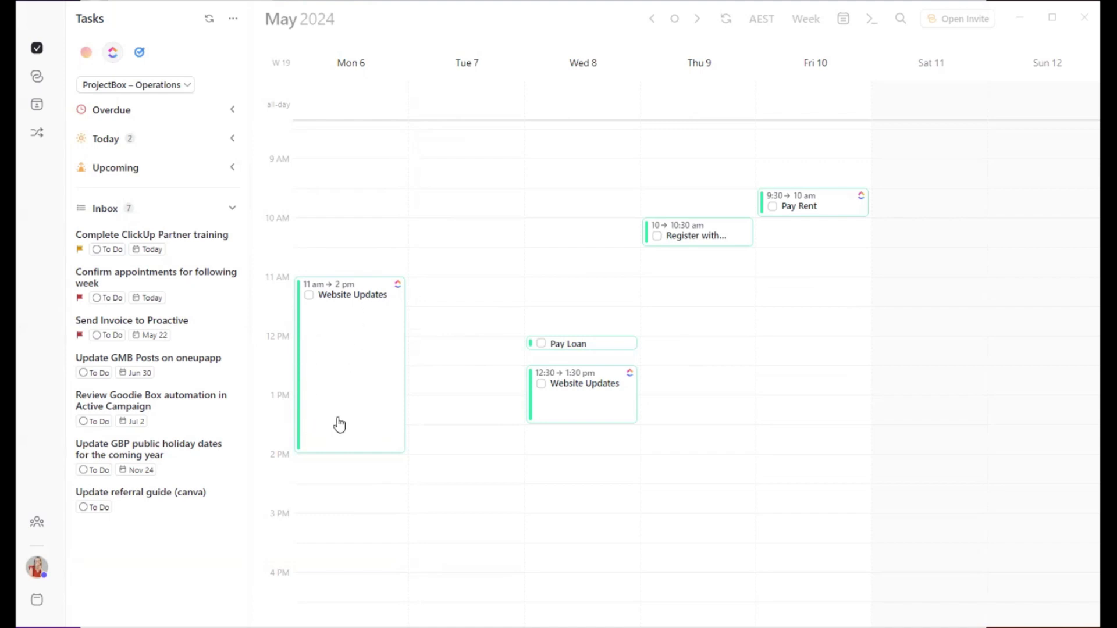
pyautogui.click(309, 295)
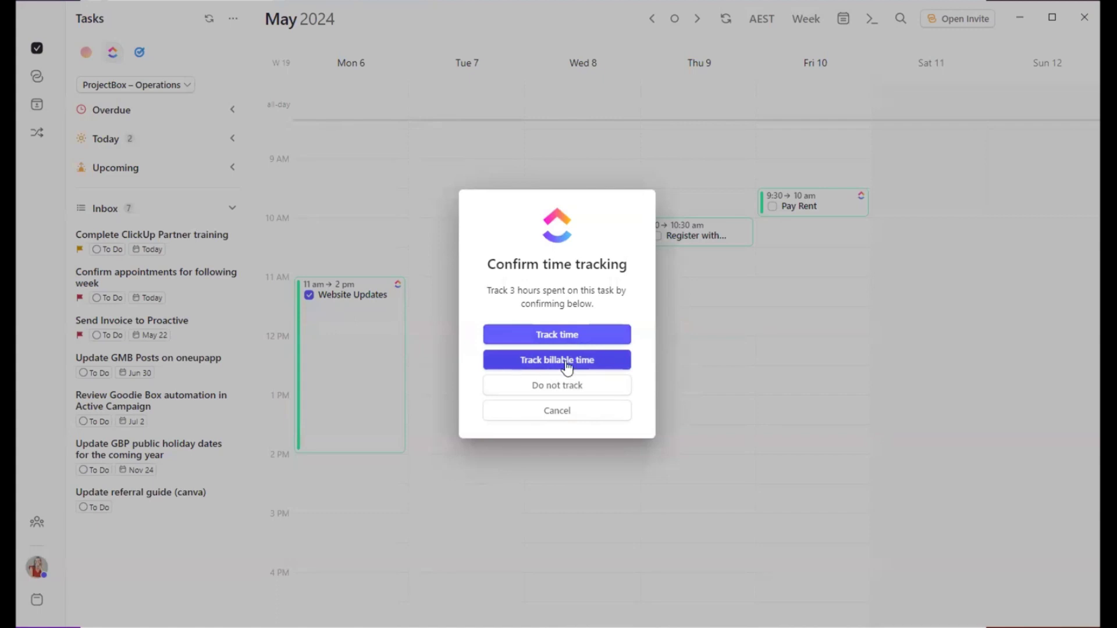
pyautogui.click(558, 411)
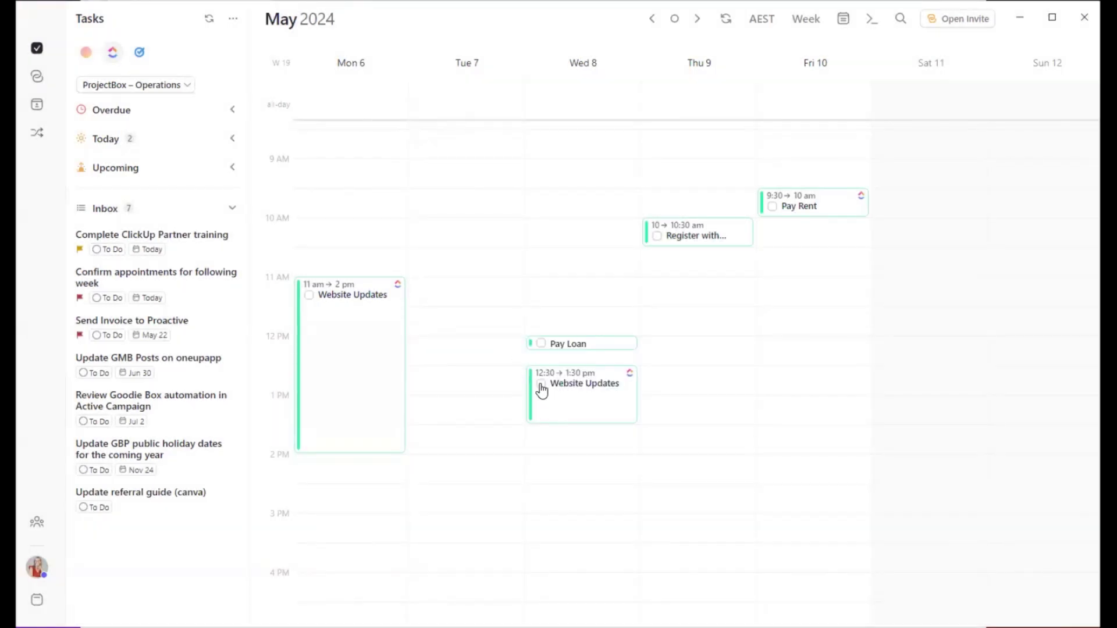
pyautogui.click(541, 385)
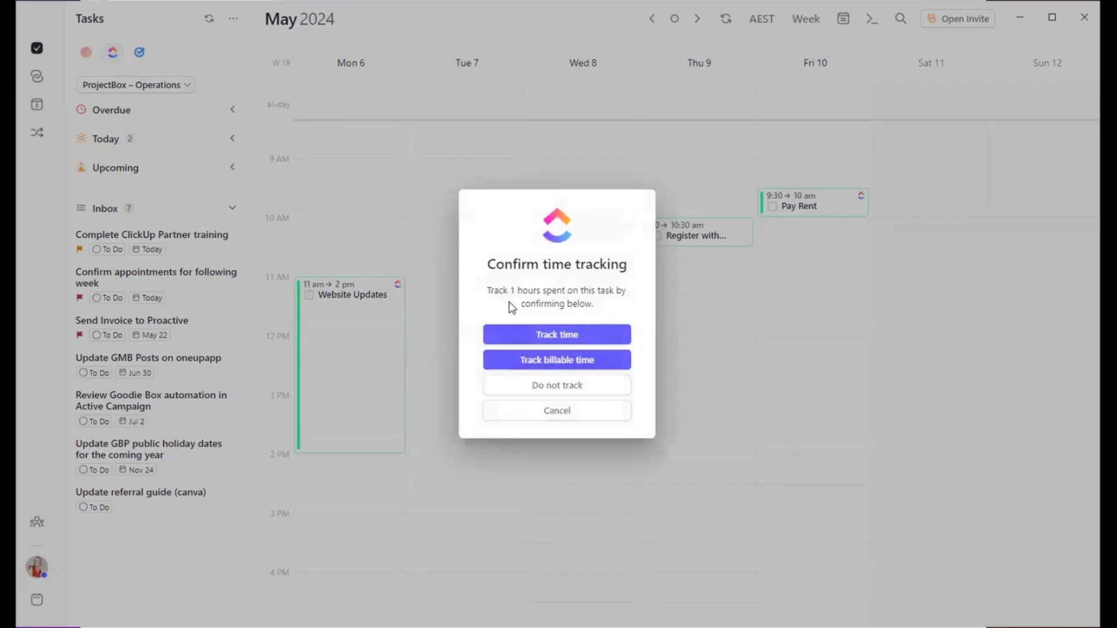
pyautogui.click(558, 412)
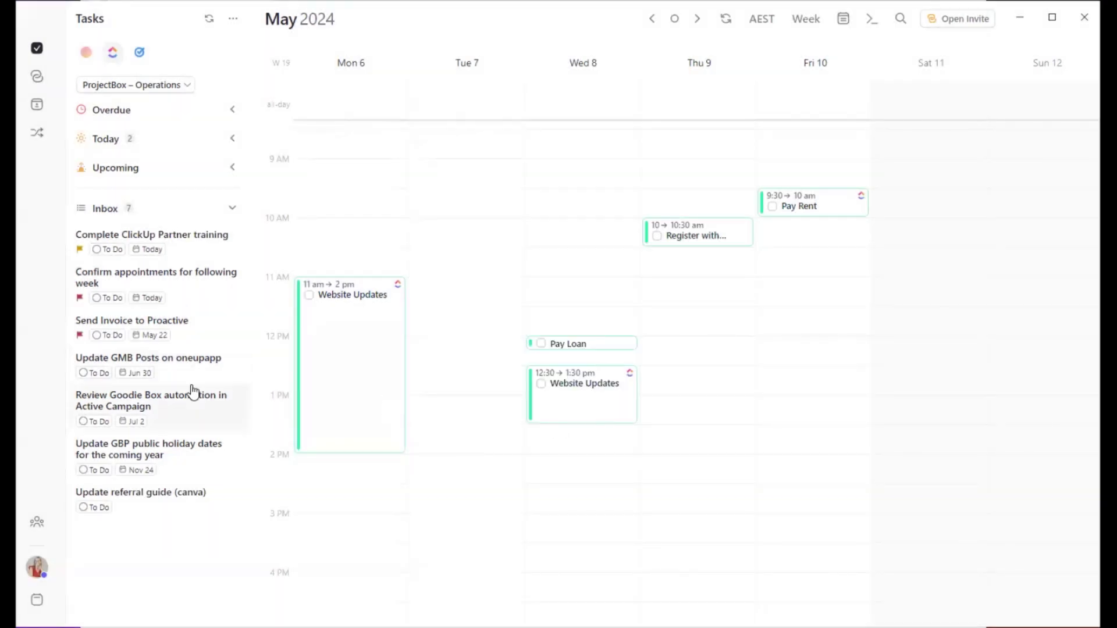
pyautogui.click(169, 87)
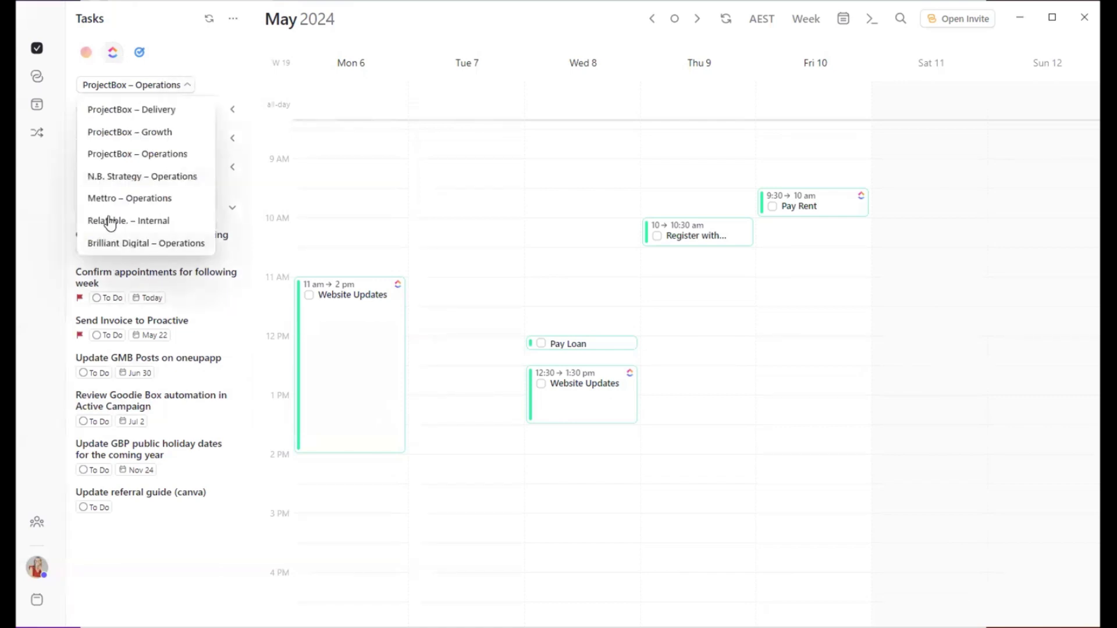
# Step: Keep ProjectBox – Operations selected in the workspace dropdown
pyautogui.click(203, 153)
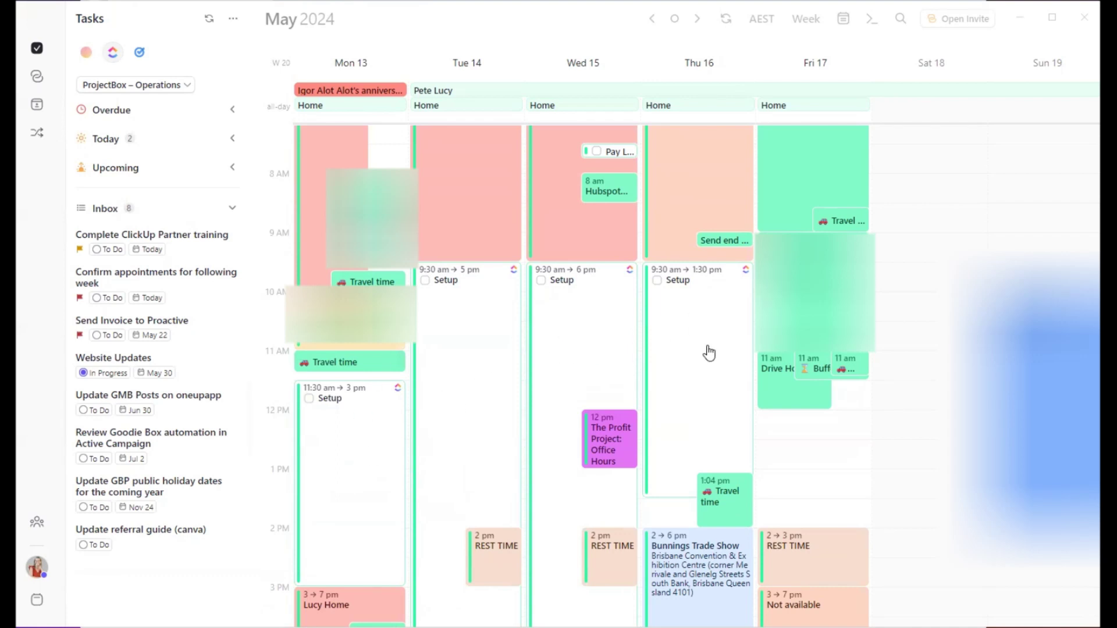
# Step: View the public booking page, which offers no booking options, then switch to Open Invites
pyautogui.click(36, 105)
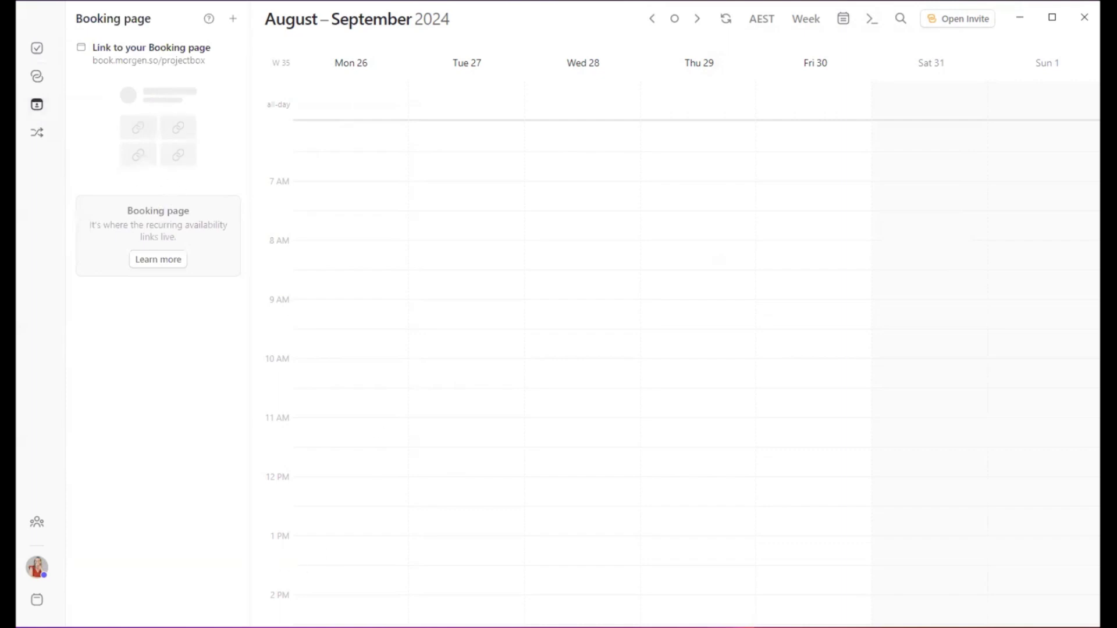
pyautogui.moveTo(326, 626)
pyautogui.click(423, 611)
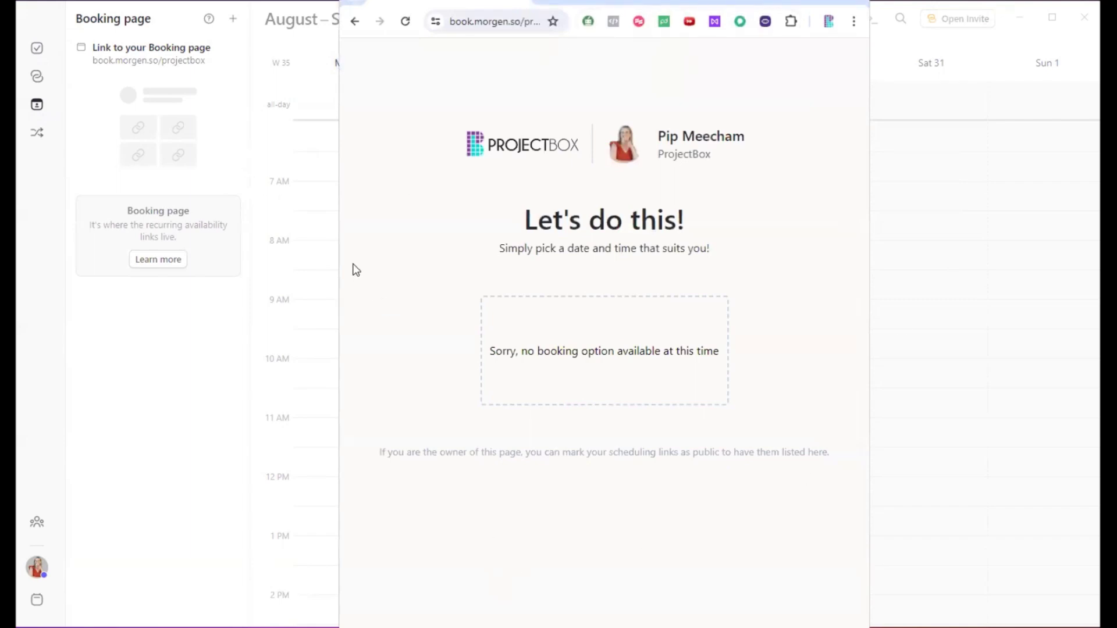
pyautogui.click(37, 76)
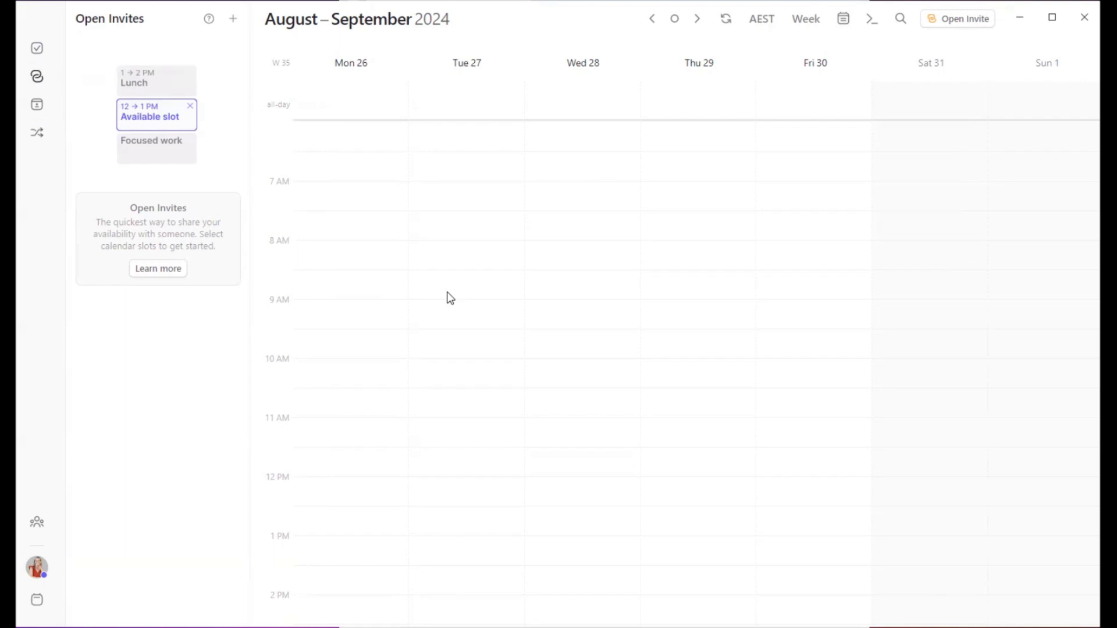
pyautogui.click(963, 23)
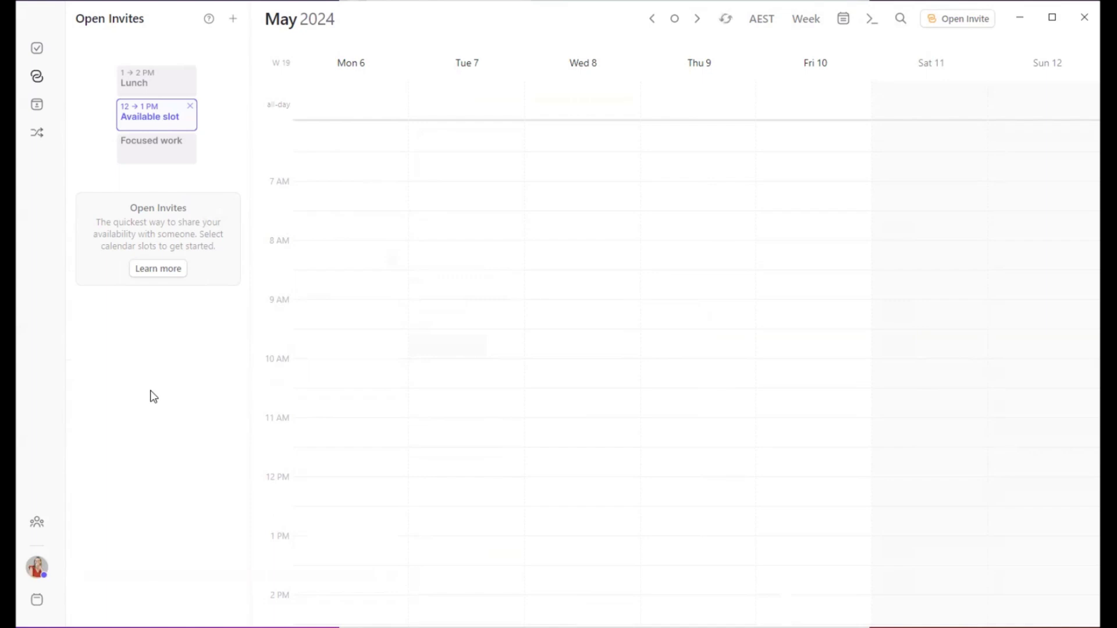
# Step: Start a new open invite titled 'Training Sessions with' followed by the host's first name
pyautogui.click(963, 26)
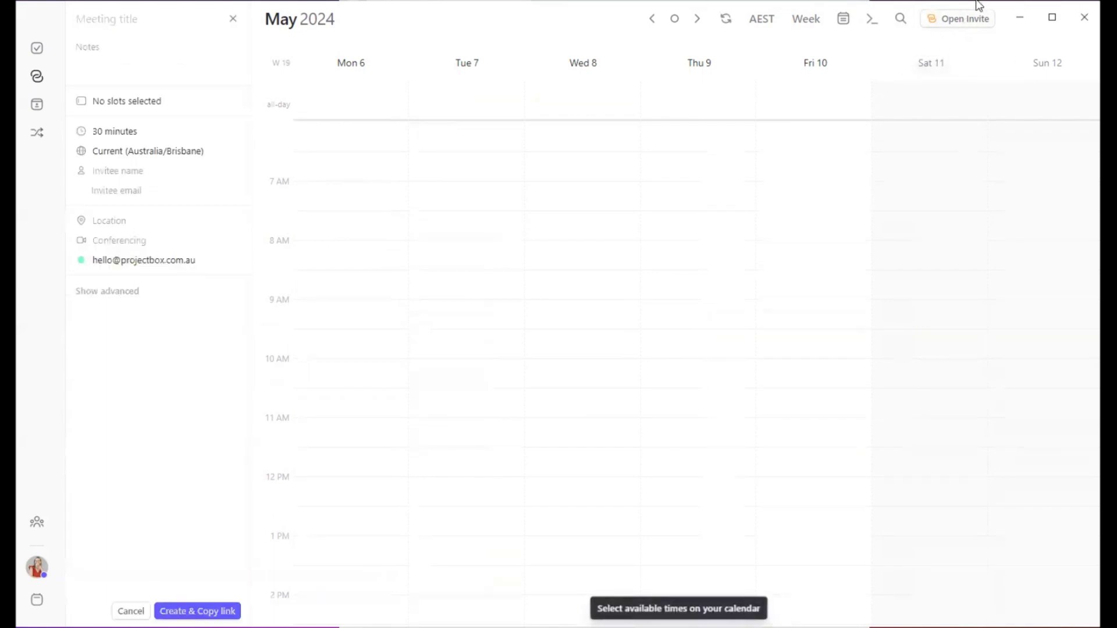
pyautogui.click(116, 25)
pyautogui.write('Training Sess')
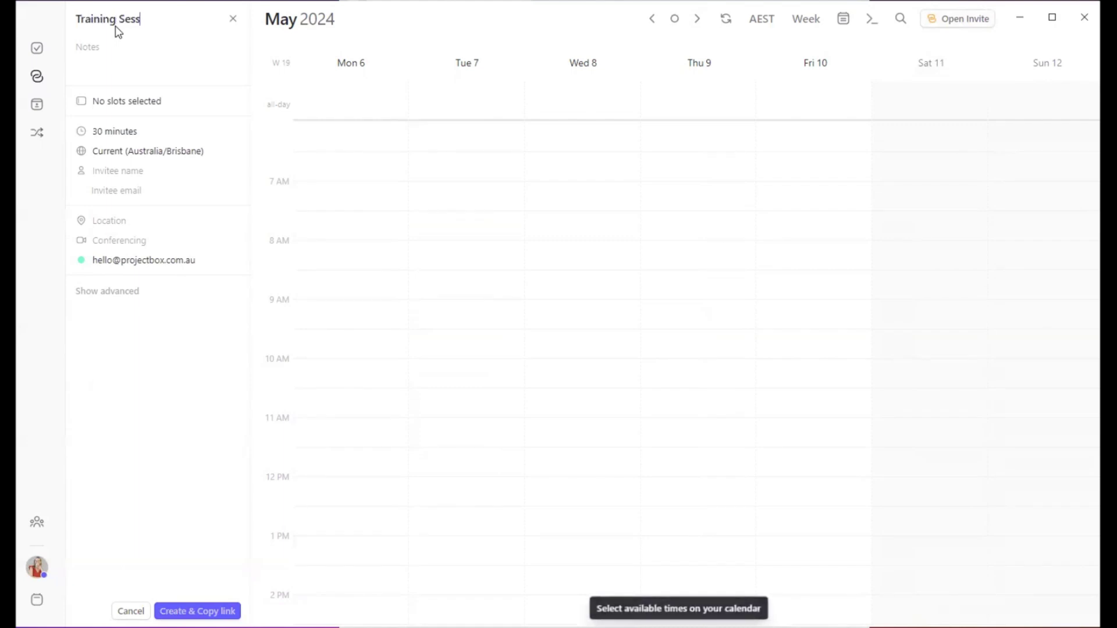
pyautogui.write('ions w')
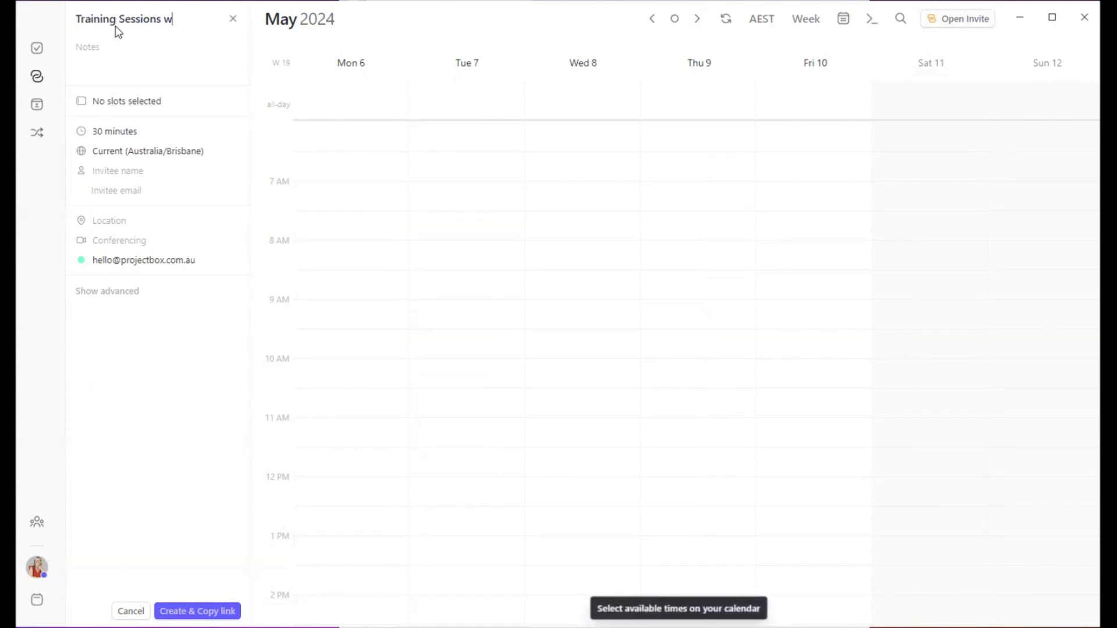
pyautogui.write('ith Pip')
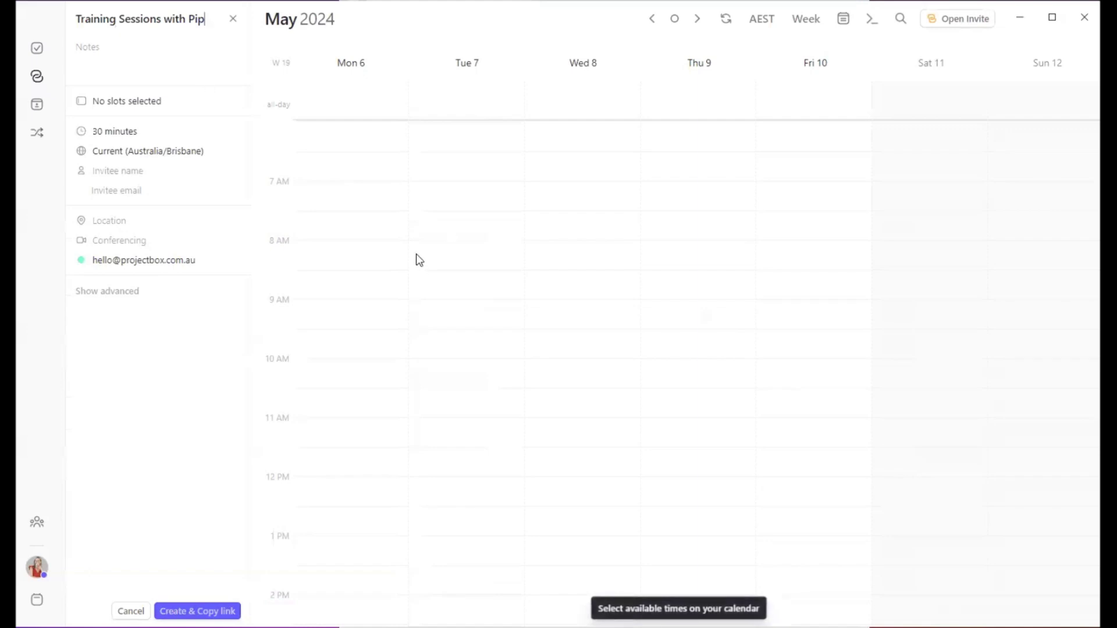
pyautogui.scroll(-1, 347, 250)
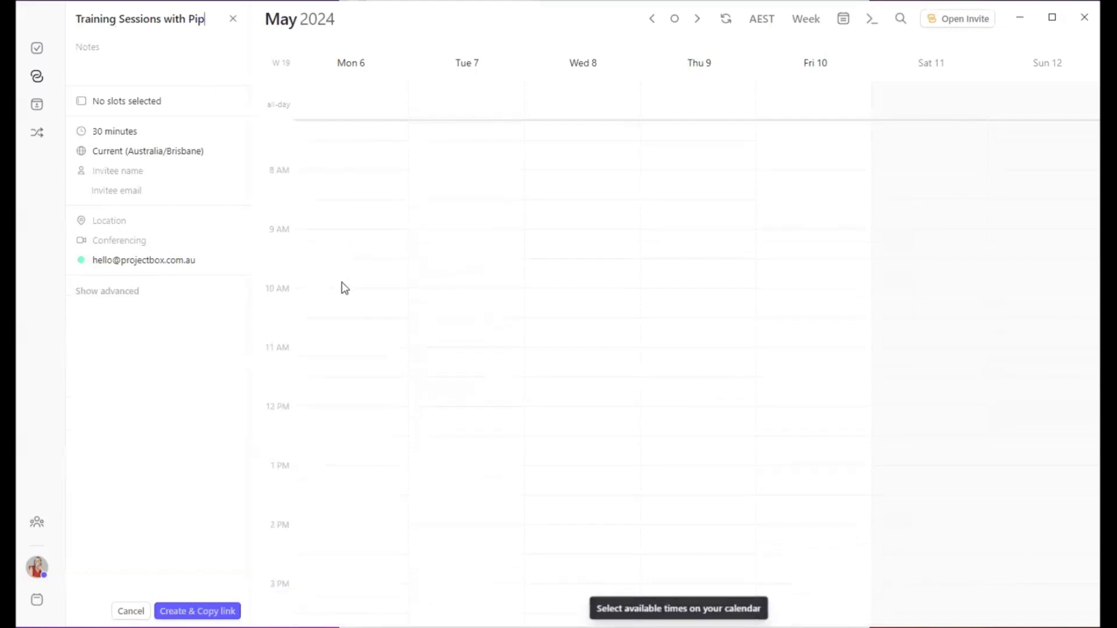
# Step: Mark Monday and Wednesday 9 am–4 pm, Tuesday 11 am–2 pm, and Thursday 9:30 am–3 pm available
pyautogui.scroll(-1, 343, 282)
pyautogui.moveTo(324, 169); pyautogui.dragTo(317, 583)
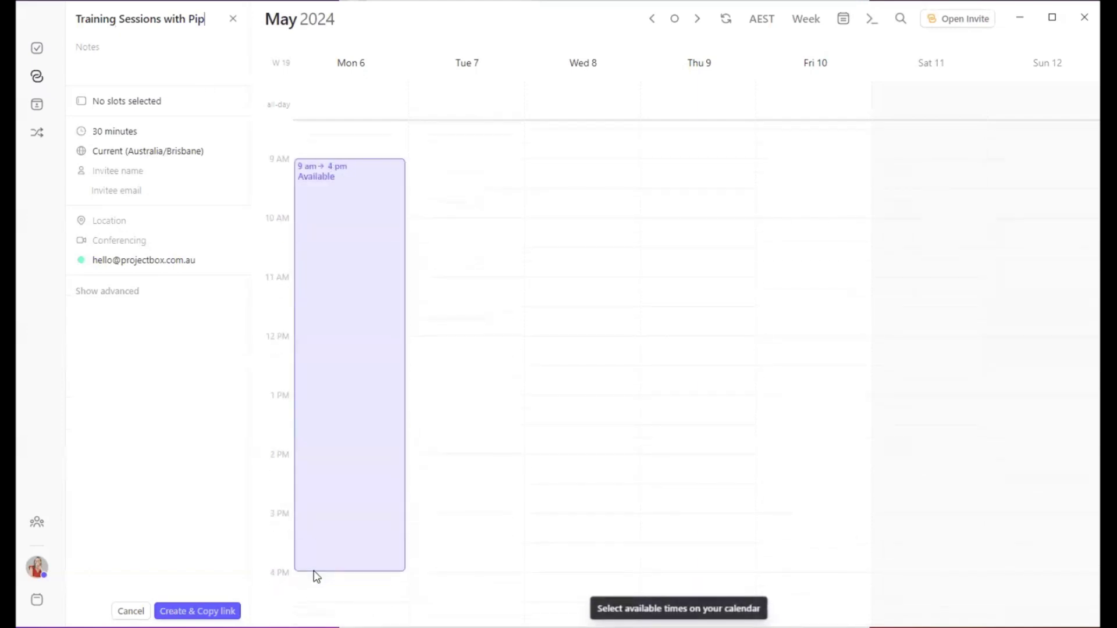
pyautogui.moveTo(316, 576); pyautogui.dragTo(316, 576)
pyautogui.moveTo(424, 286); pyautogui.dragTo(445, 452)
pyautogui.moveTo(590, 175); pyautogui.dragTo(578, 573)
pyautogui.moveTo(668, 195); pyautogui.dragTo(685, 511)
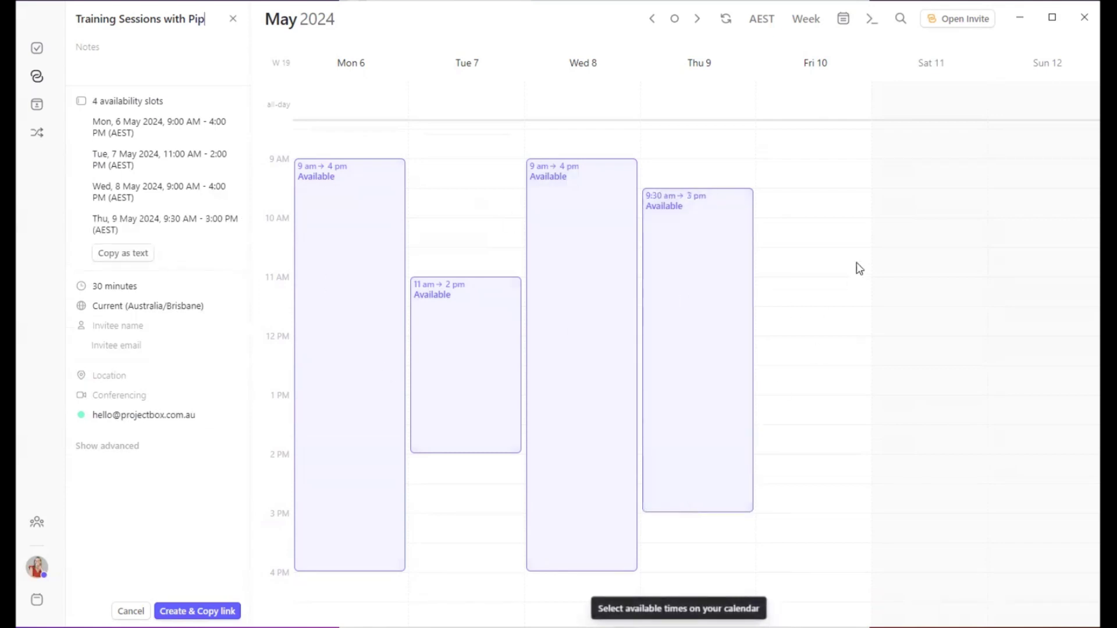
# Step: Add Friday 8:30–10:15 am and 10:15 am–3 pm availability, deleting the overlapping 11 am block
pyautogui.moveTo(784, 135); pyautogui.dragTo(789, 231)
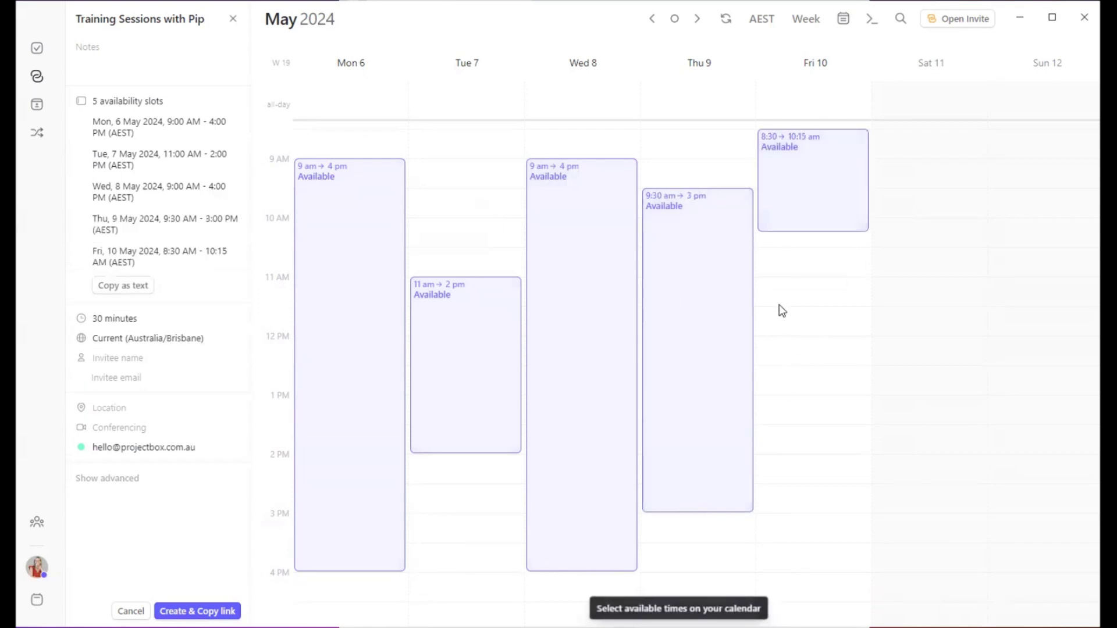
pyautogui.moveTo(782, 285); pyautogui.dragTo(783, 375)
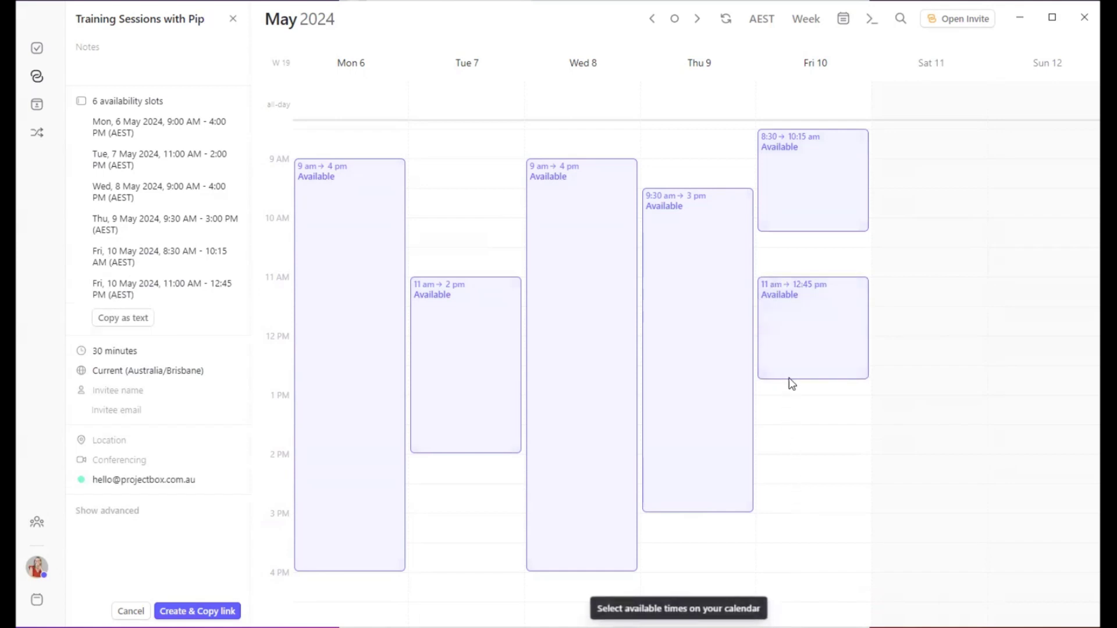
pyautogui.moveTo(801, 241); pyautogui.dragTo(803, 512)
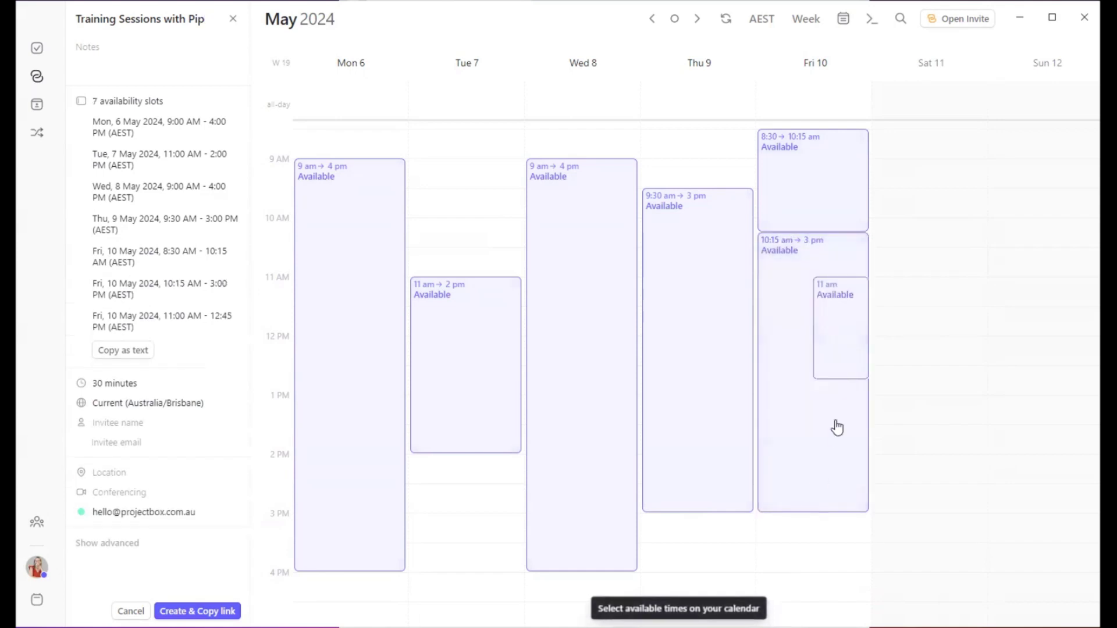
pyautogui.rightClick(862, 336)
pyautogui.click(887, 340)
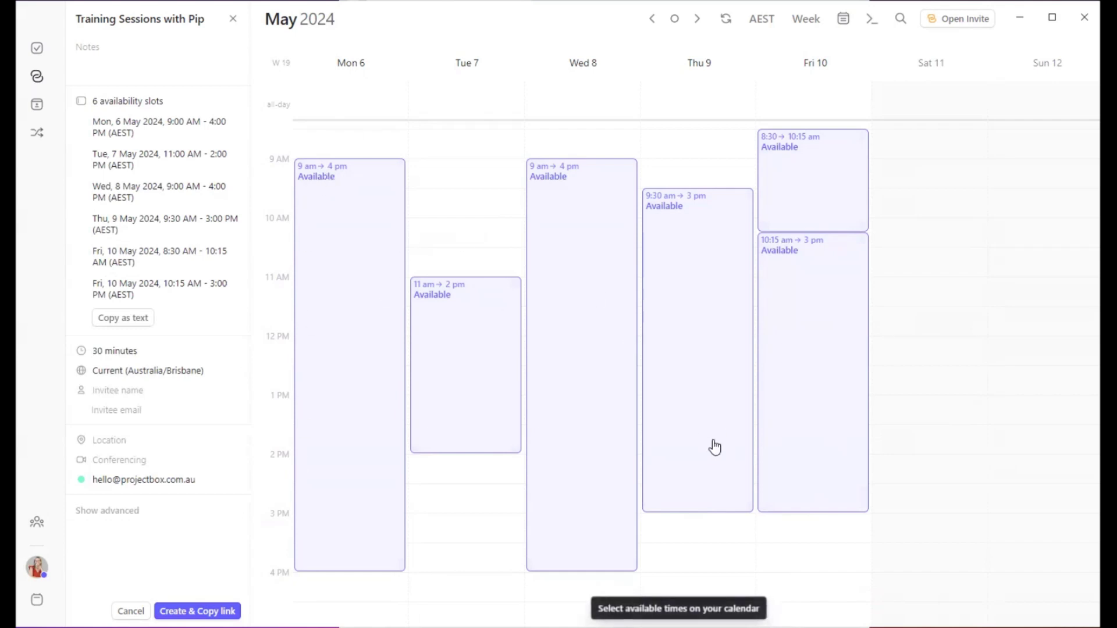
# Step: Set the invite duration to 1 hour, use the ProjectBox Zoom link for conferencing, and expand advanced options
pyautogui.click(111, 352)
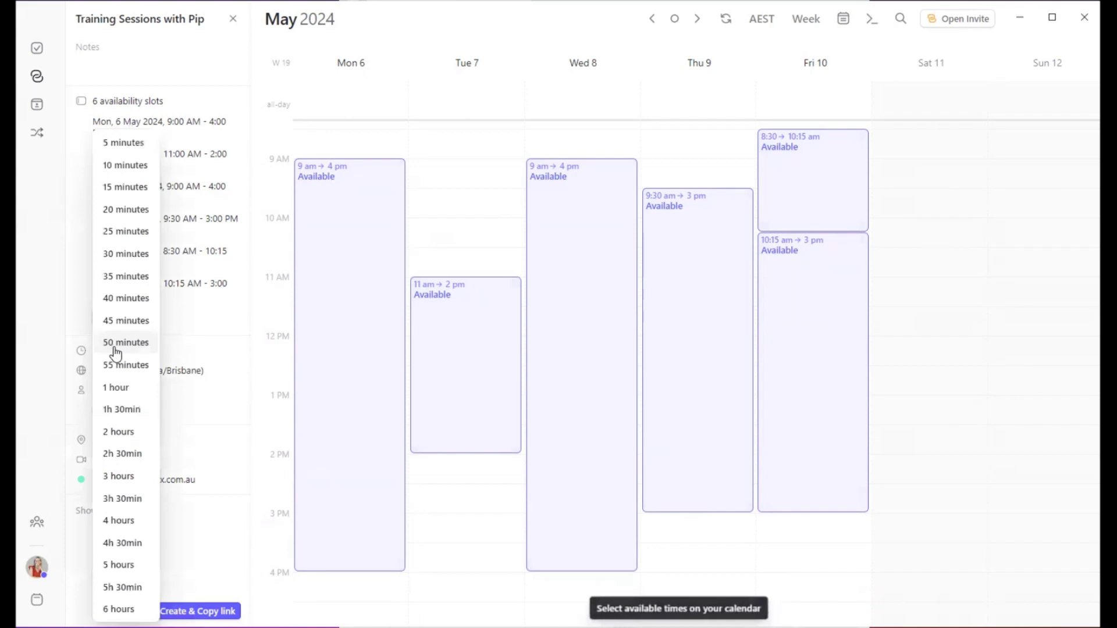
pyautogui.click(127, 389)
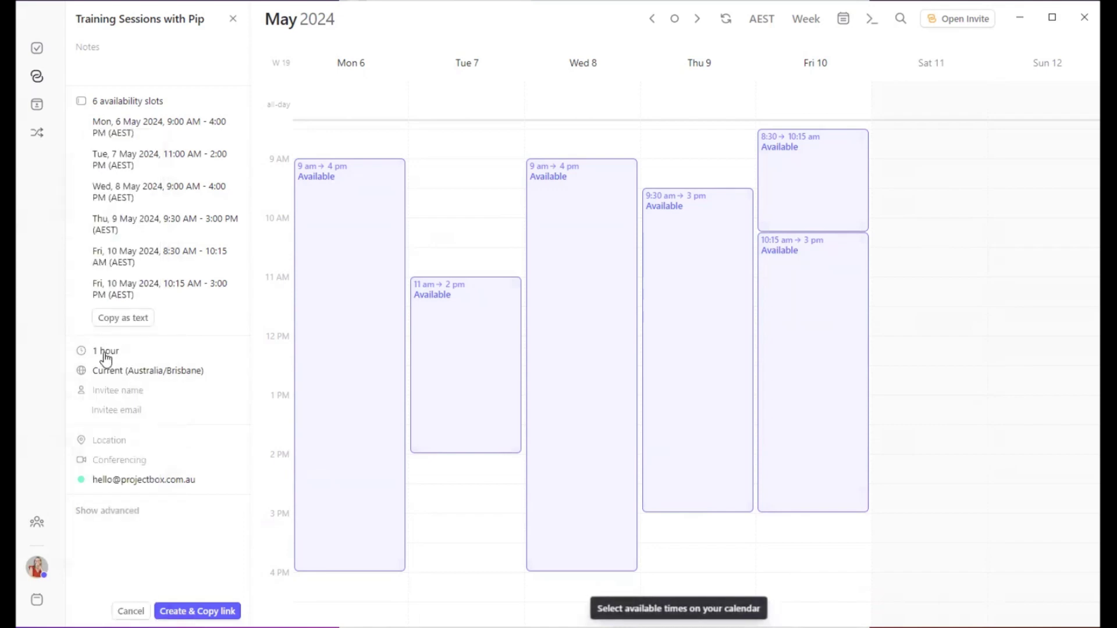
pyautogui.click(121, 442)
pyautogui.click(112, 466)
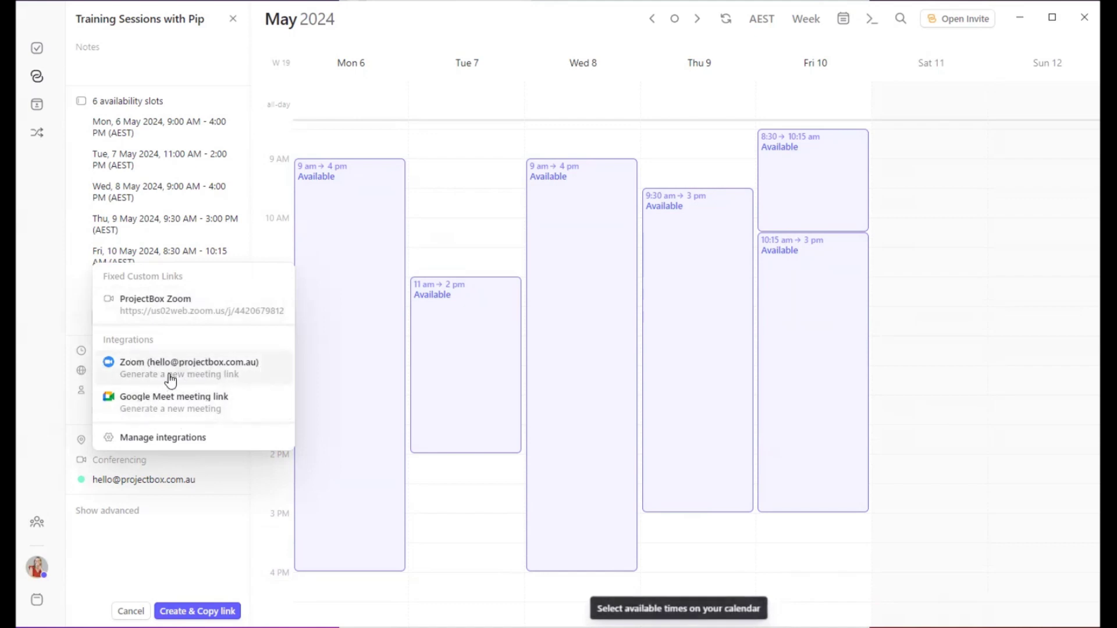
pyautogui.click(184, 315)
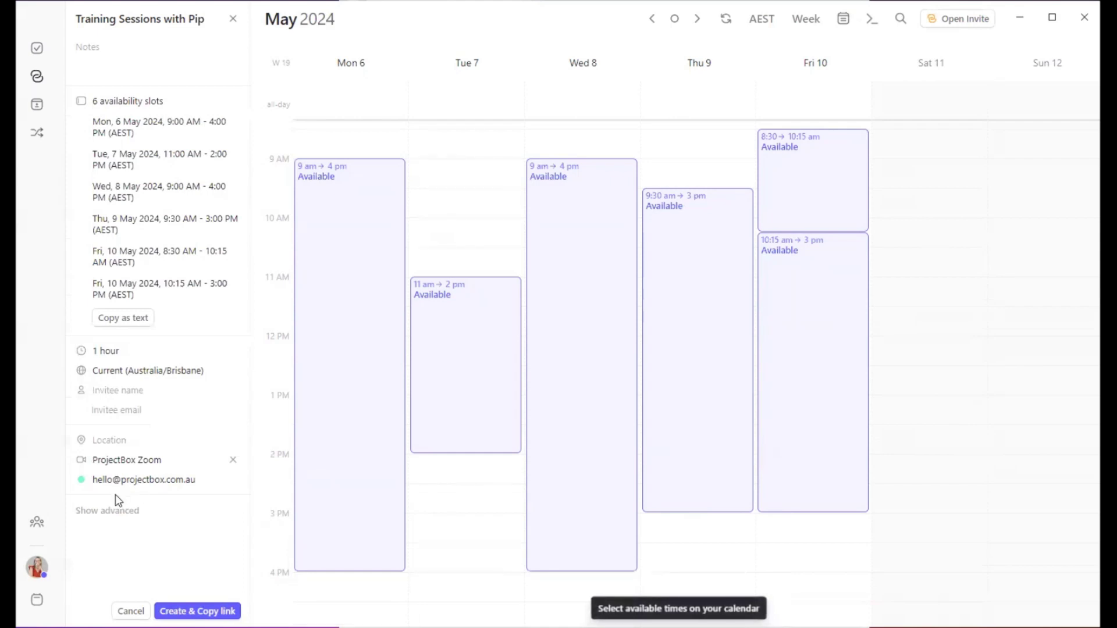
pyautogui.click(107, 511)
pyautogui.scroll(-3, 192, 407)
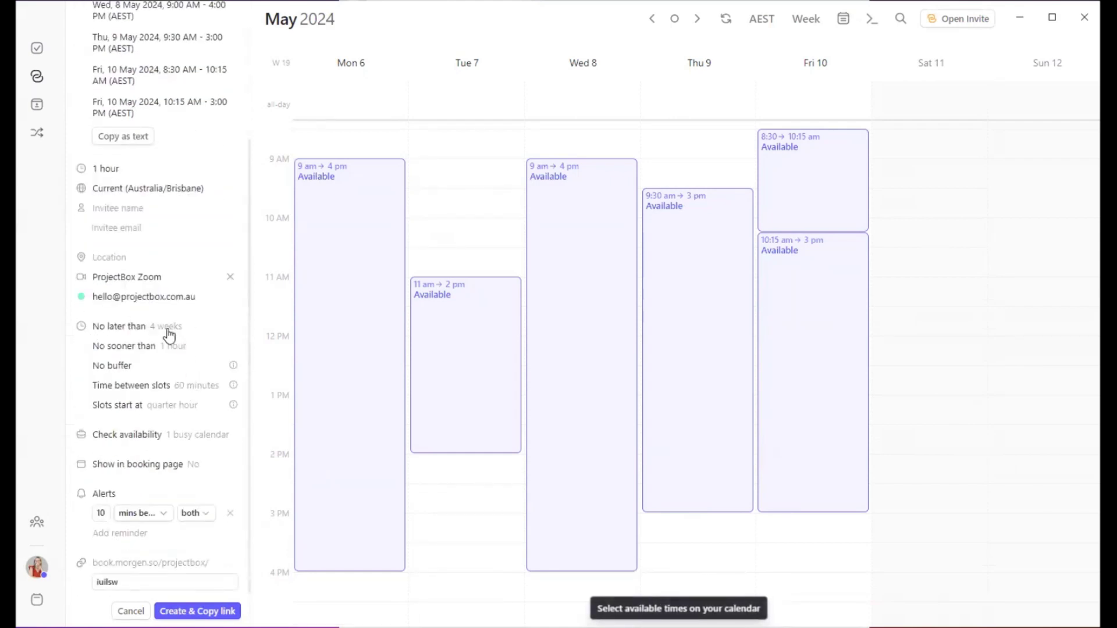
# Step: Allow bookings up to 16 weeks ahead with 24 hours' notice and a 30-minute buffer
pyautogui.click(169, 332)
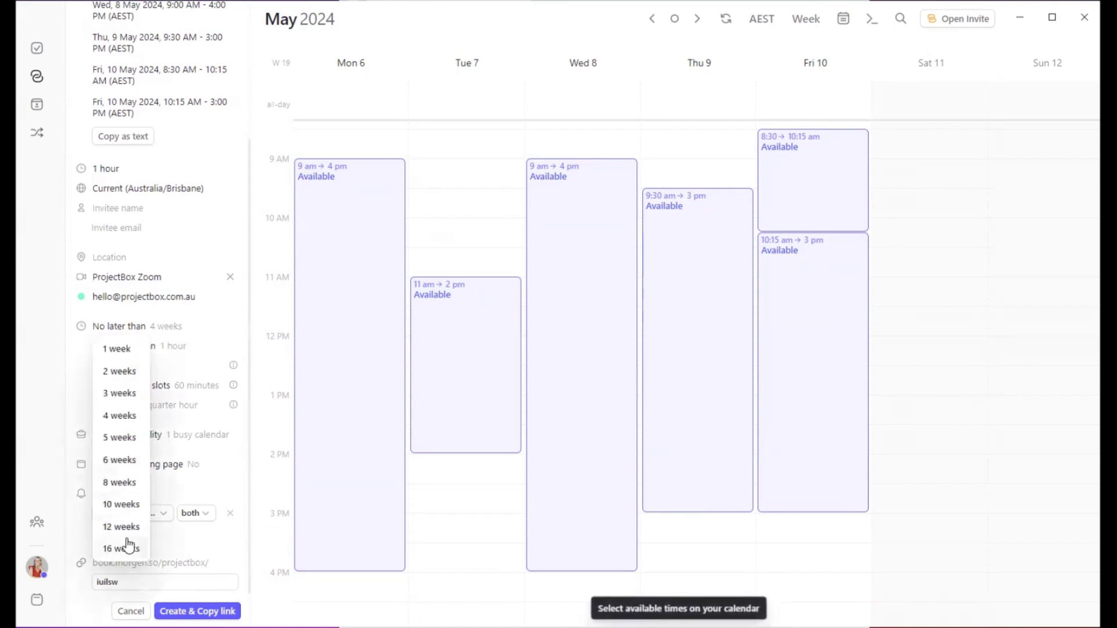
pyautogui.click(124, 550)
pyautogui.click(173, 348)
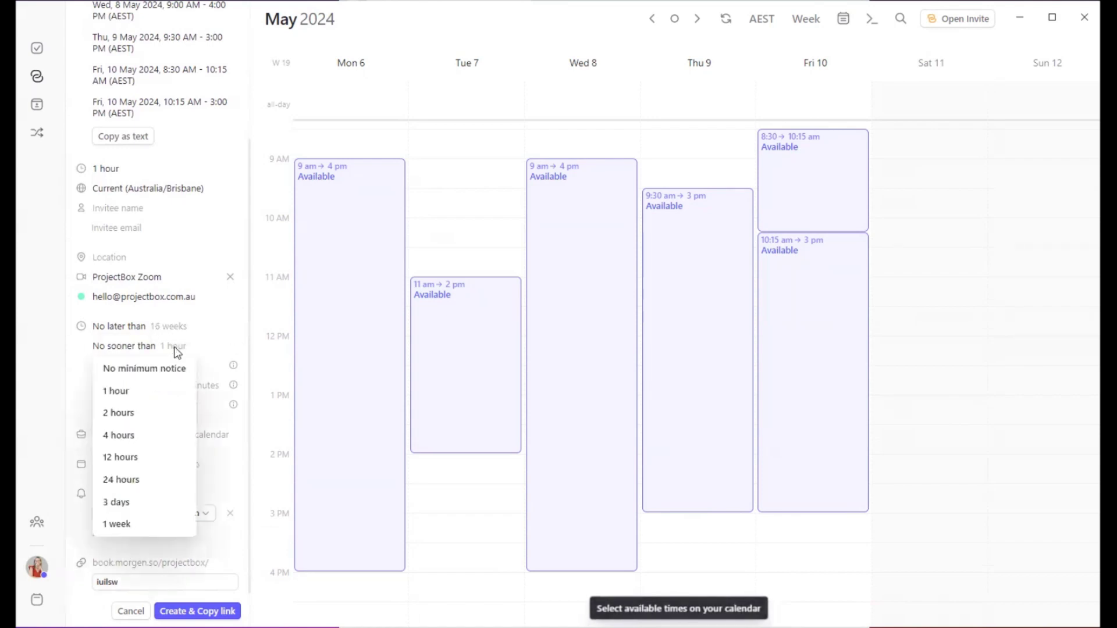
pyautogui.click(151, 481)
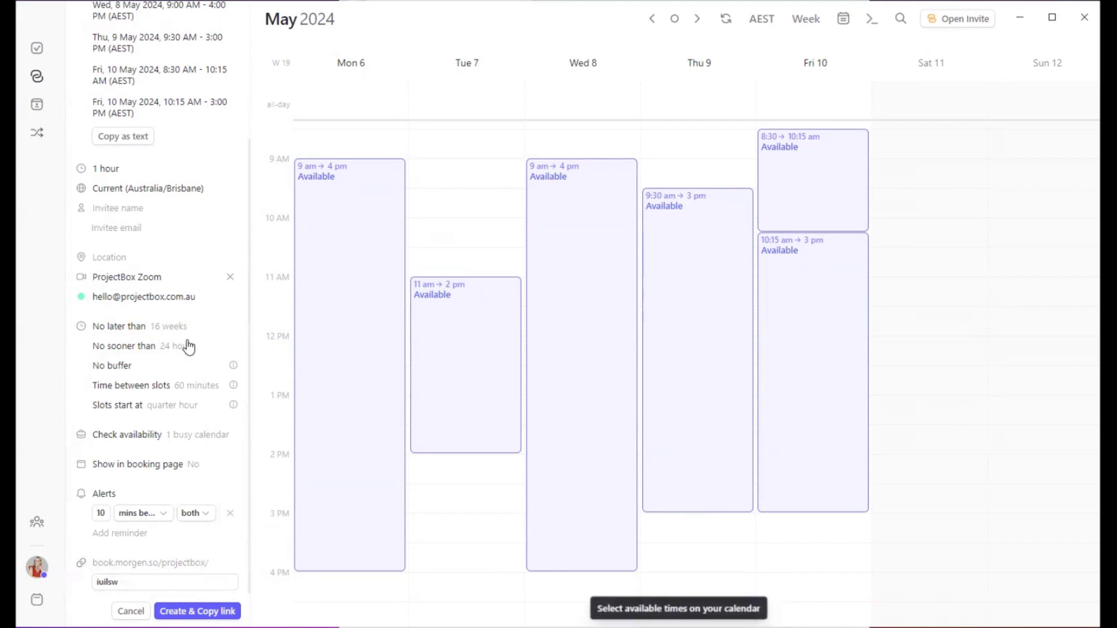
pyautogui.click(111, 366)
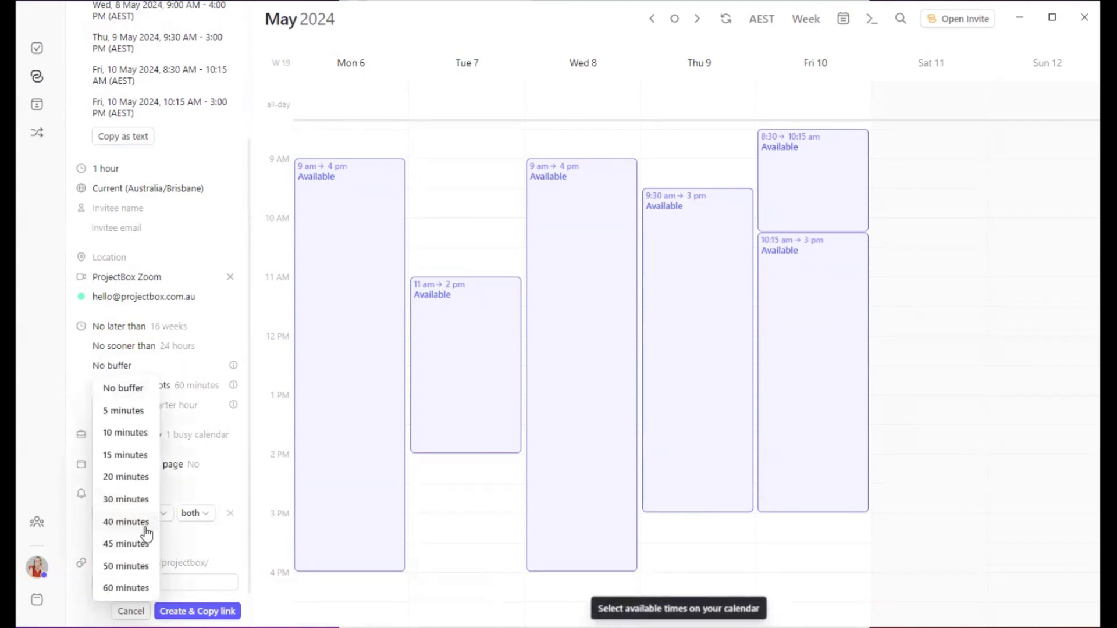
pyautogui.click(130, 500)
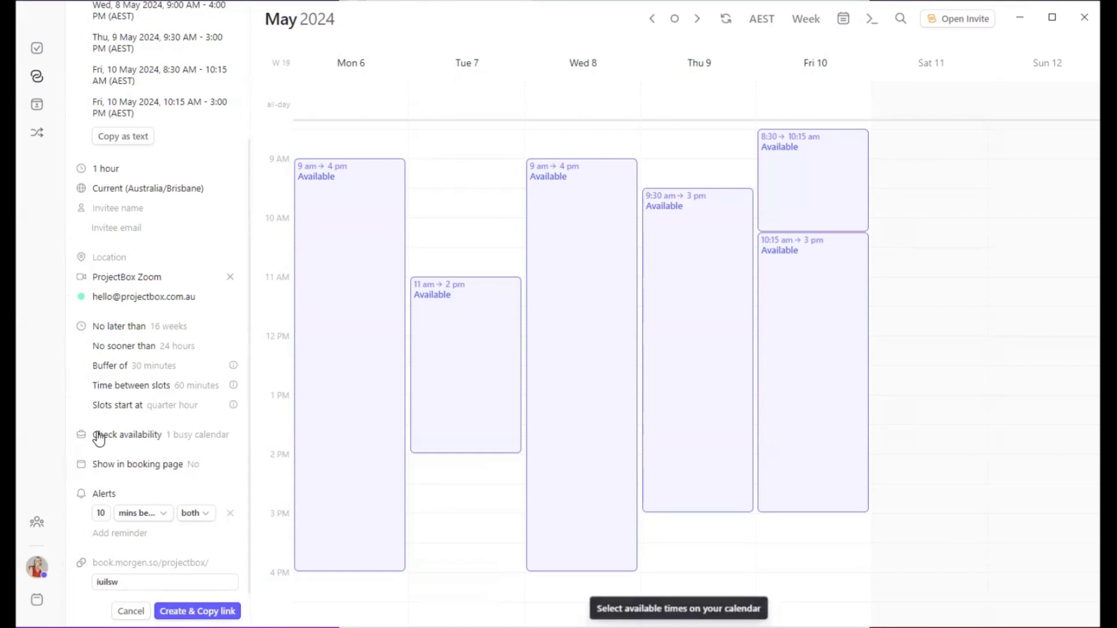
# Step: Keep the 1 busy calendar check, show the invite on the booking page, alert both parties, and save with the link copied
pyautogui.click(173, 439)
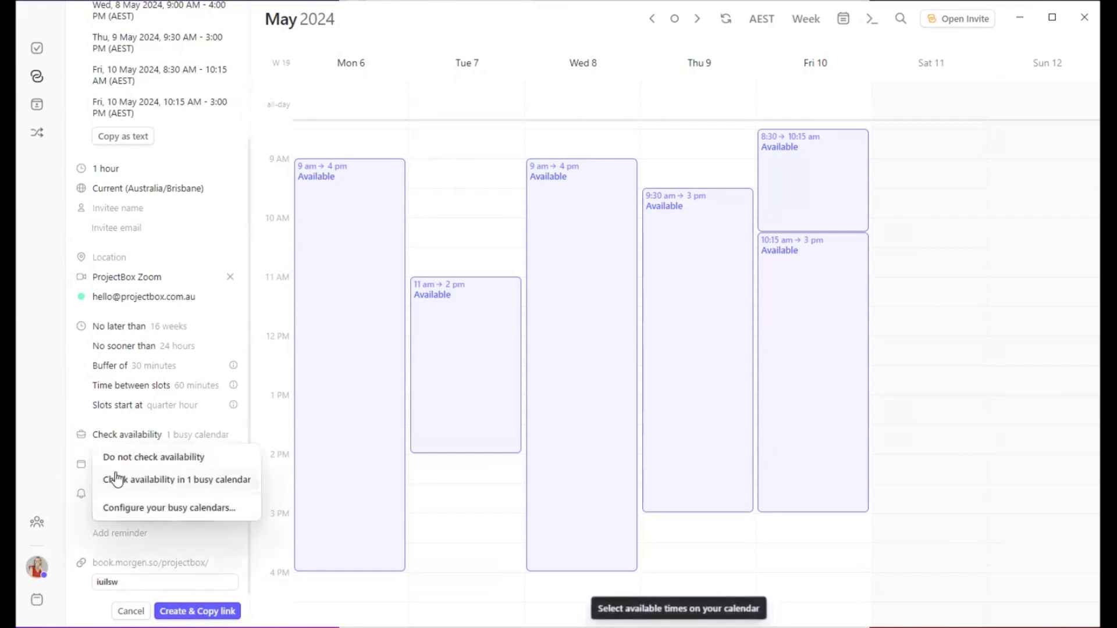
pyautogui.click(80, 404)
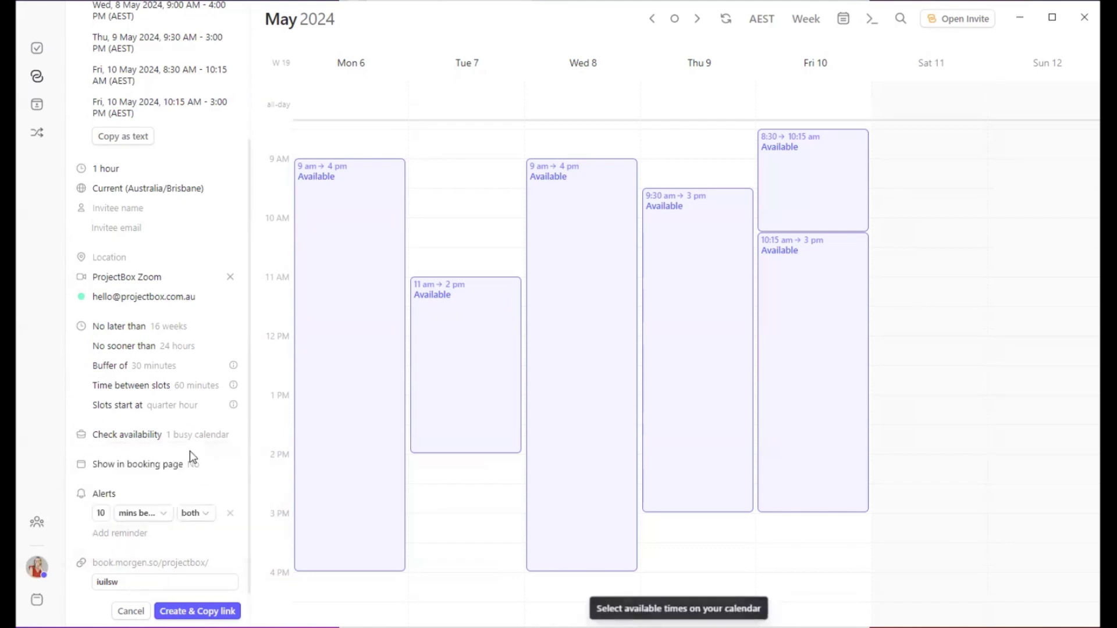
pyautogui.click(195, 470)
pyautogui.click(110, 489)
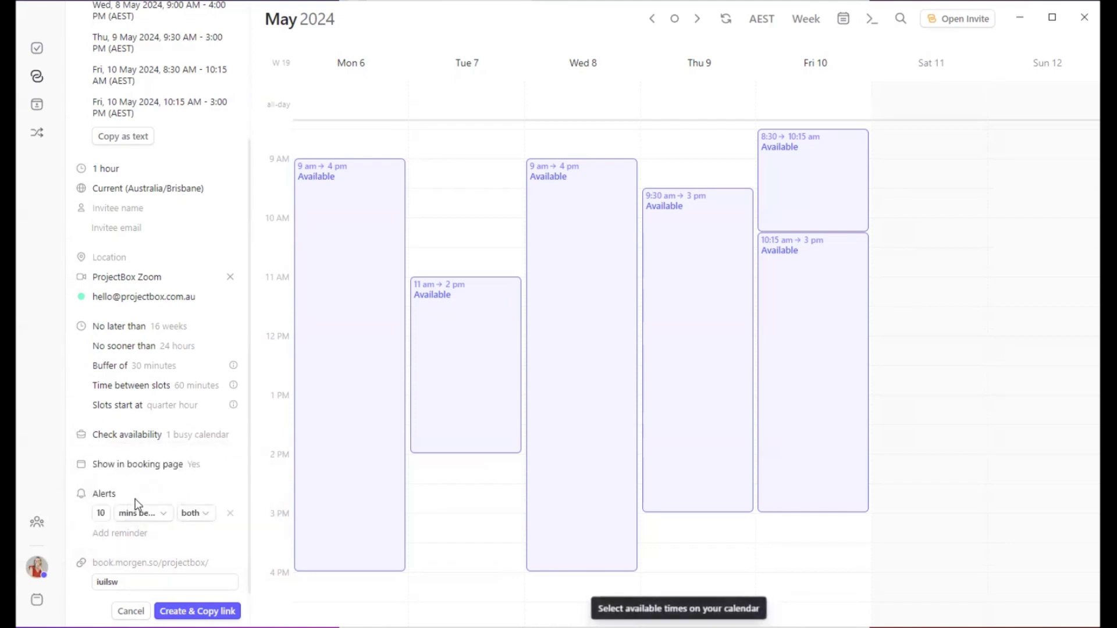
pyautogui.click(196, 513)
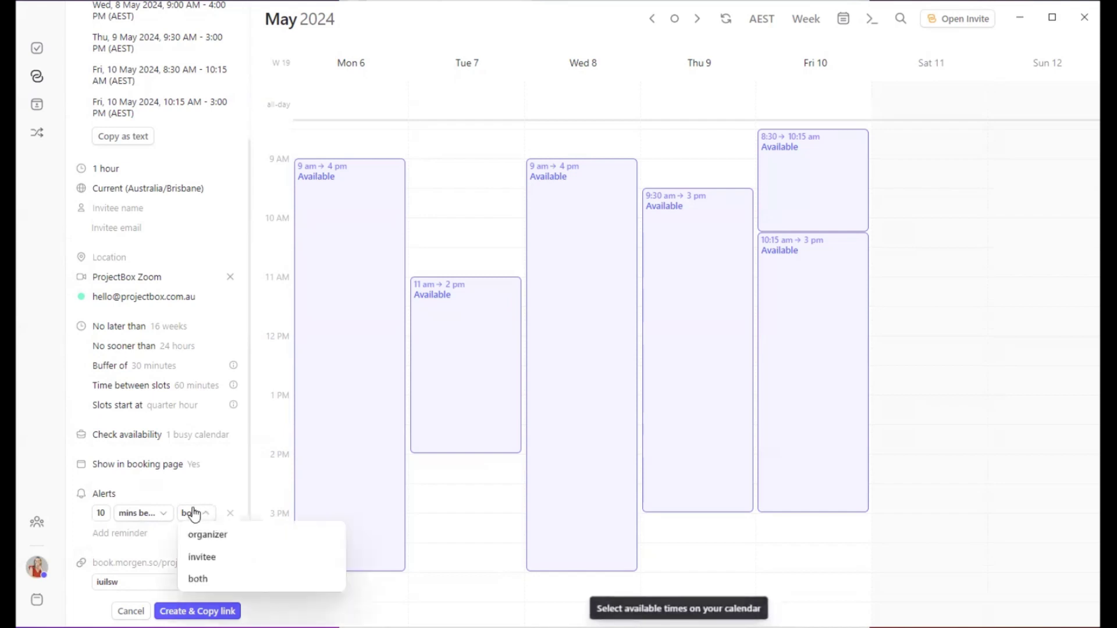
pyautogui.click(207, 577)
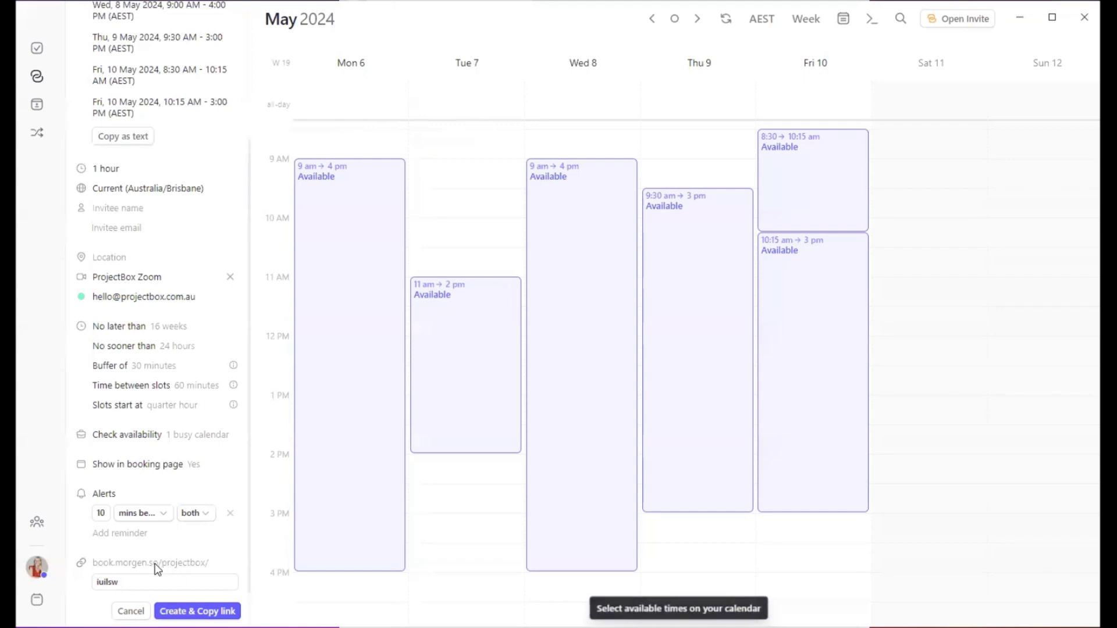
pyautogui.click(189, 612)
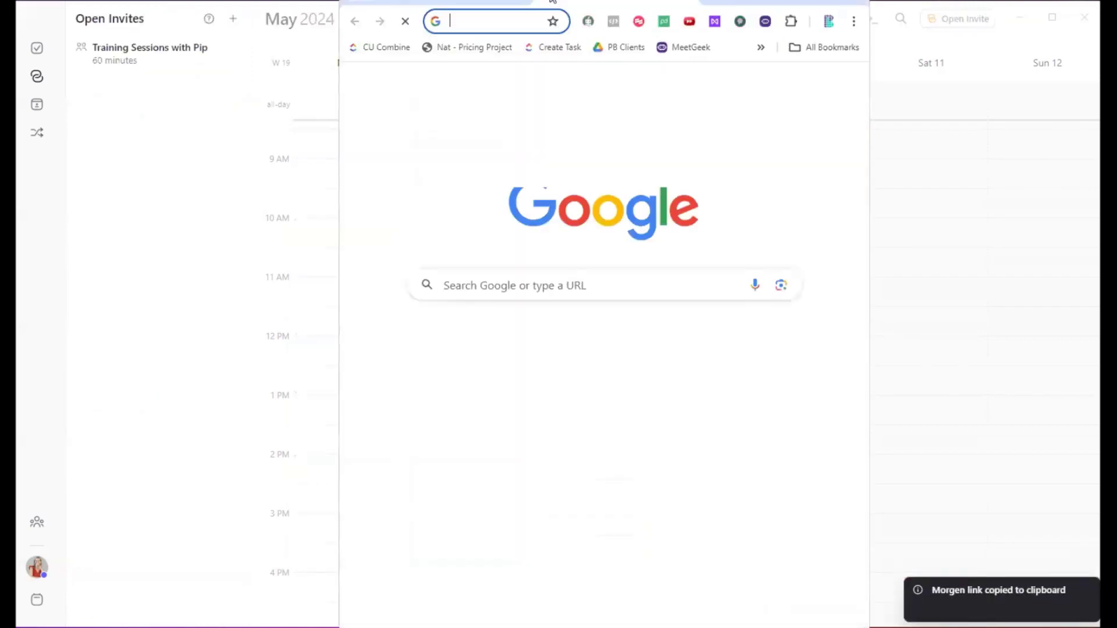
# Step: Load the copied booking link in Chrome, check the 60-minute Training Sessions listing, then return to Morgen
pyautogui.hotkey('ctrl', 'v')
pyautogui.press('Return')
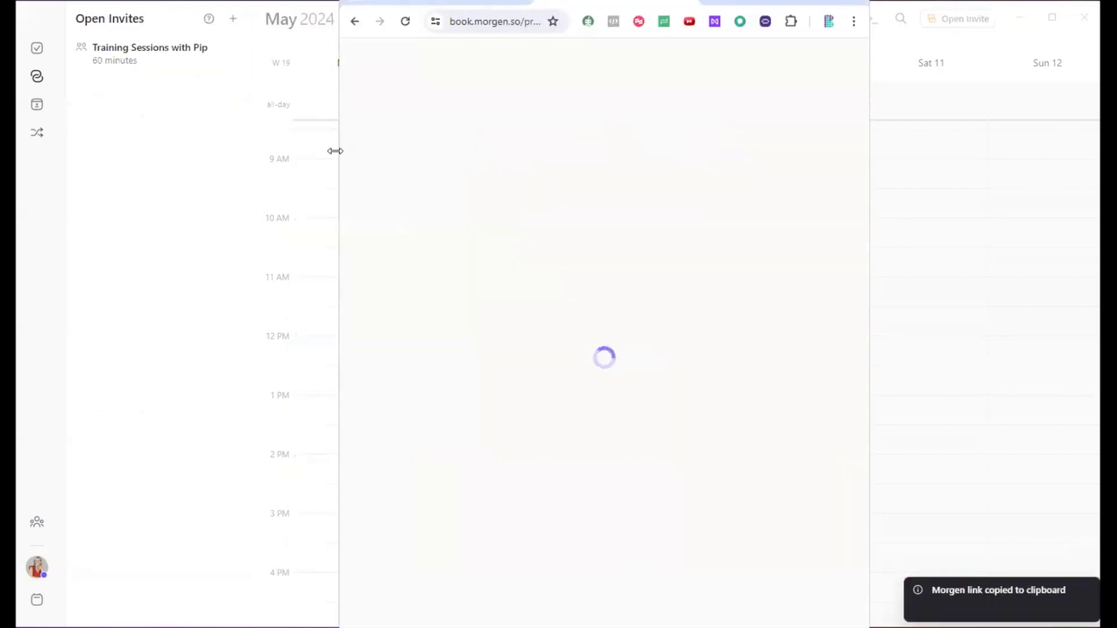
pyautogui.moveTo(335, 151); pyautogui.dragTo(81, 152)
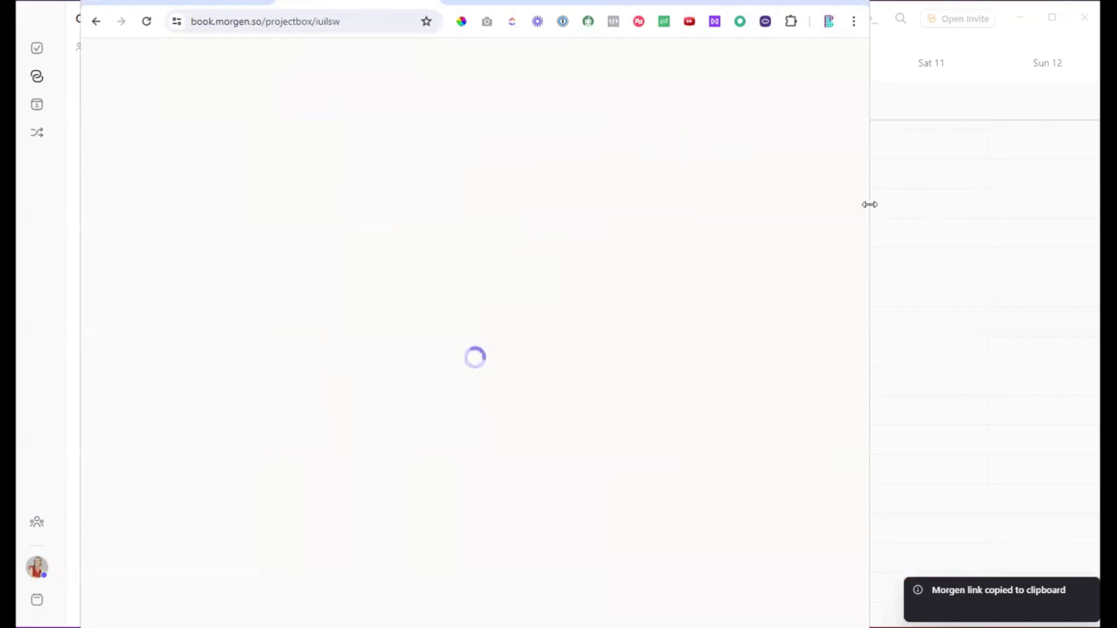
pyautogui.moveTo(870, 204); pyautogui.dragTo(987, 204)
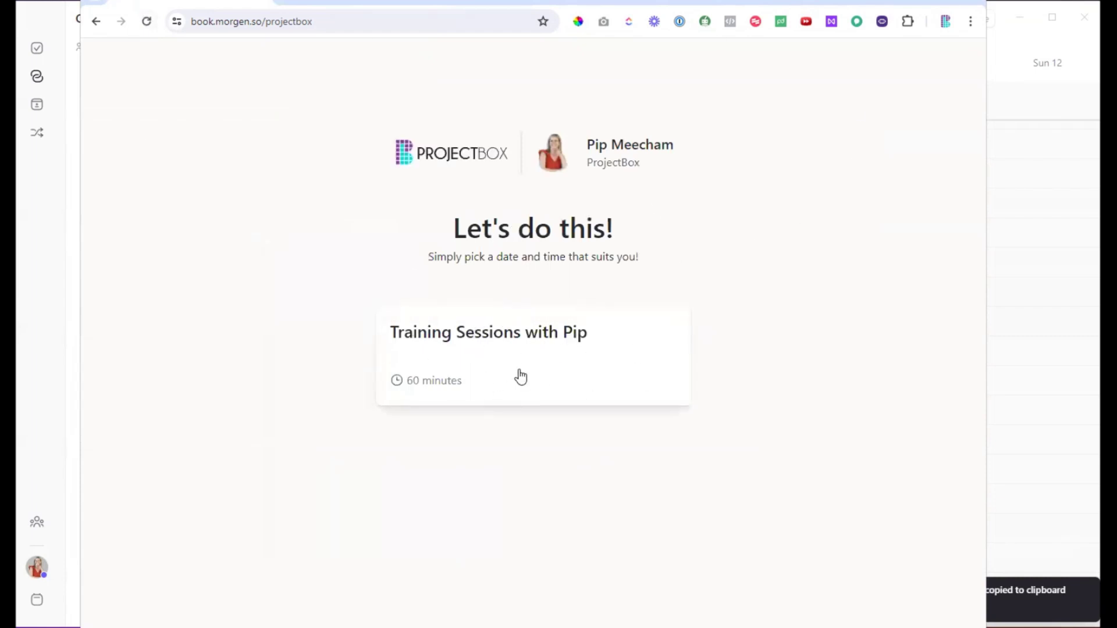
pyautogui.click(58, 308)
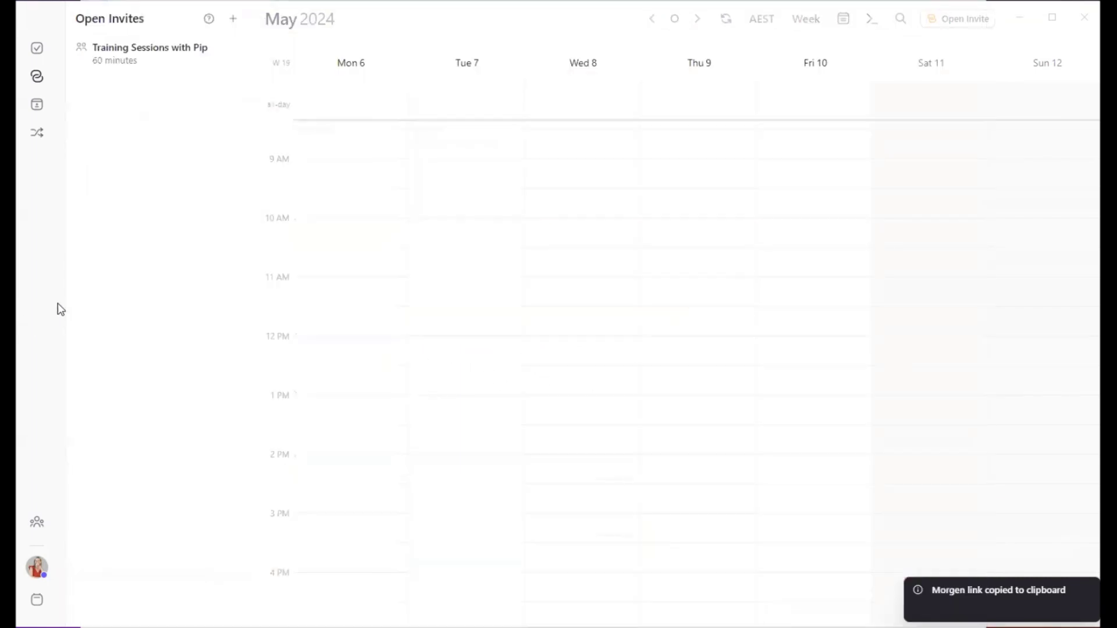